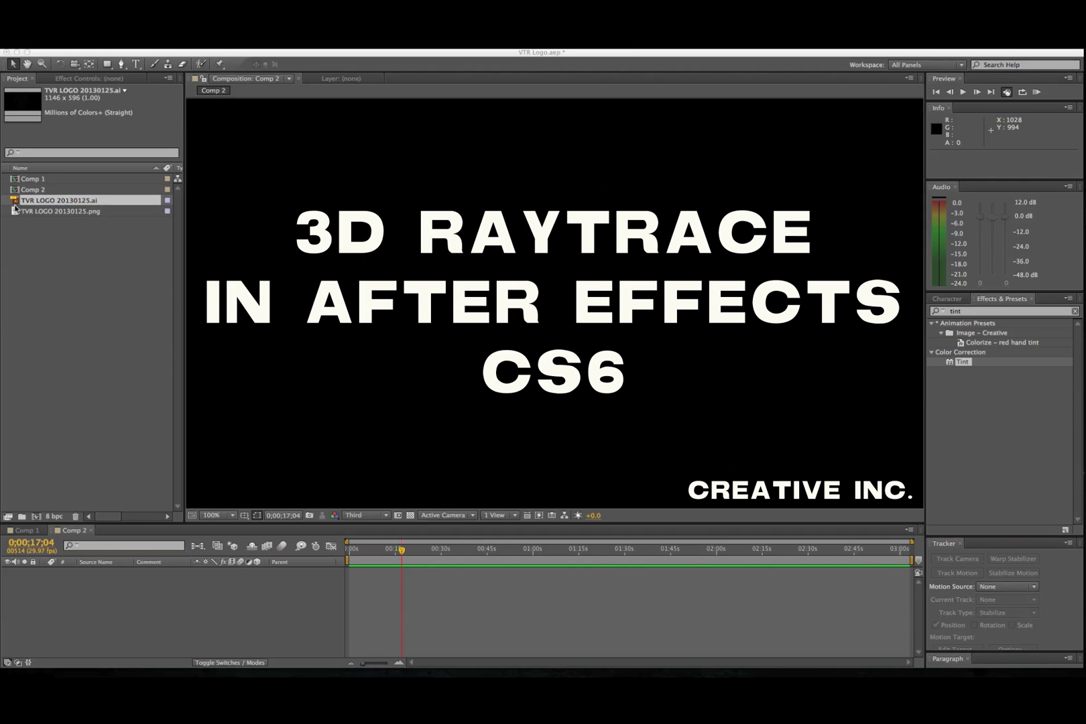
# Step: Drag TVR LOGO 20130125.ai from the Project panel into the Comp 2 timeline
pyautogui.click(51, 205)
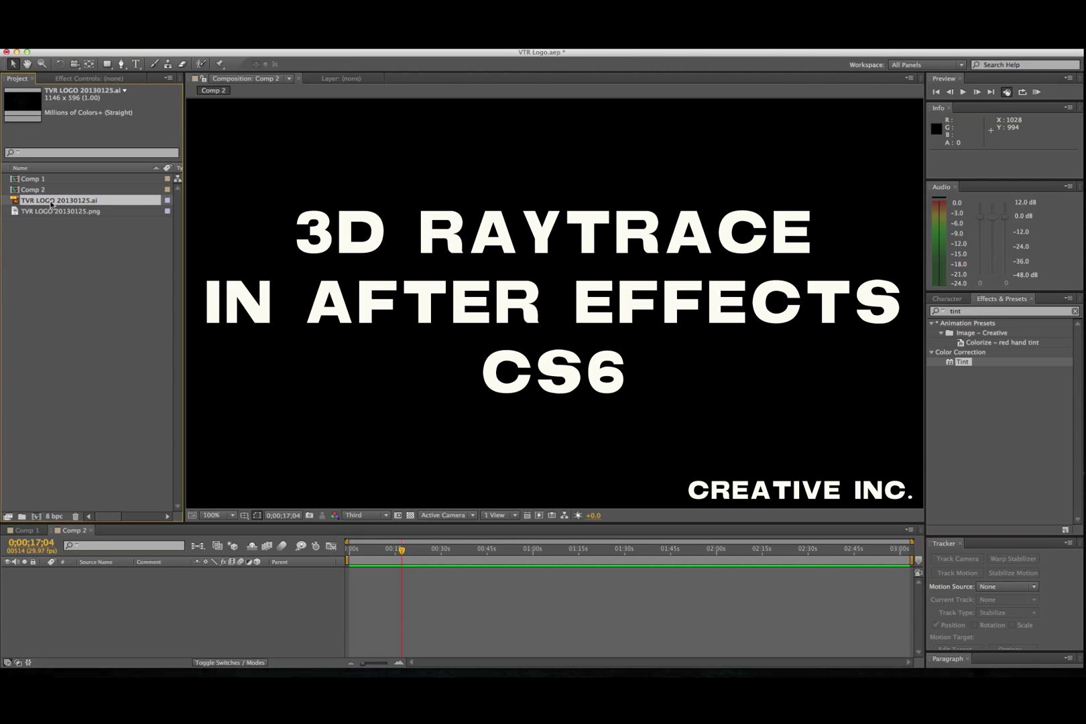
pyautogui.moveTo(51, 204); pyautogui.dragTo(93, 591)
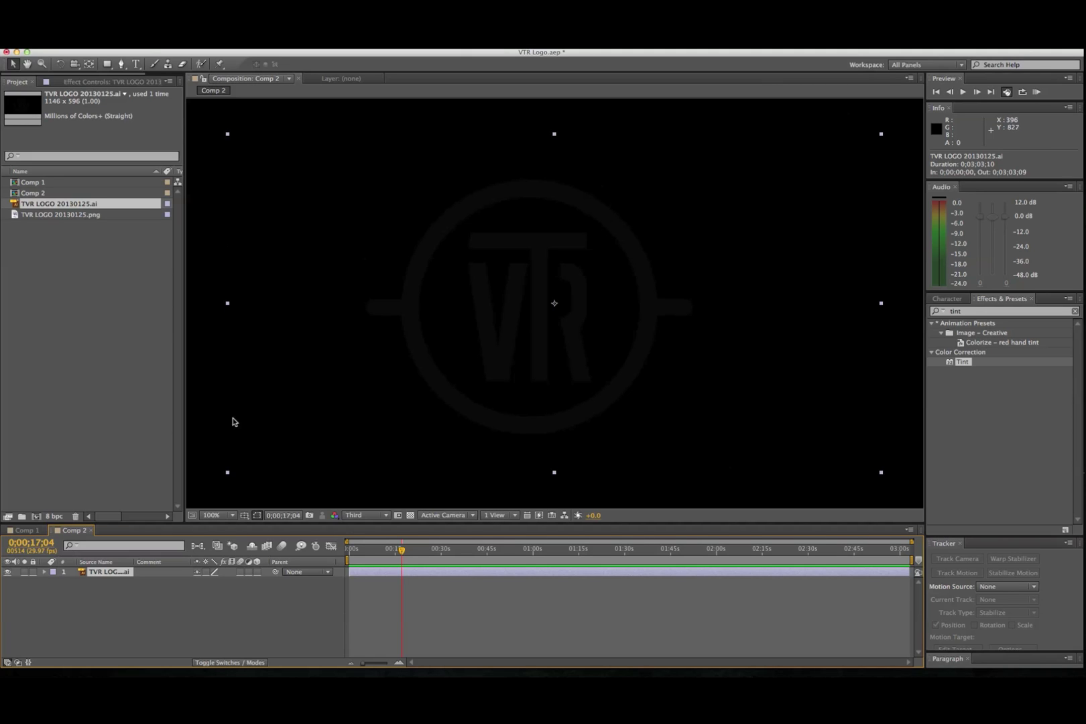
# Step: Toggle the logo layer's 3D switch on and back off, leaving it selected with the Layer menu showing
pyautogui.click(168, 583)
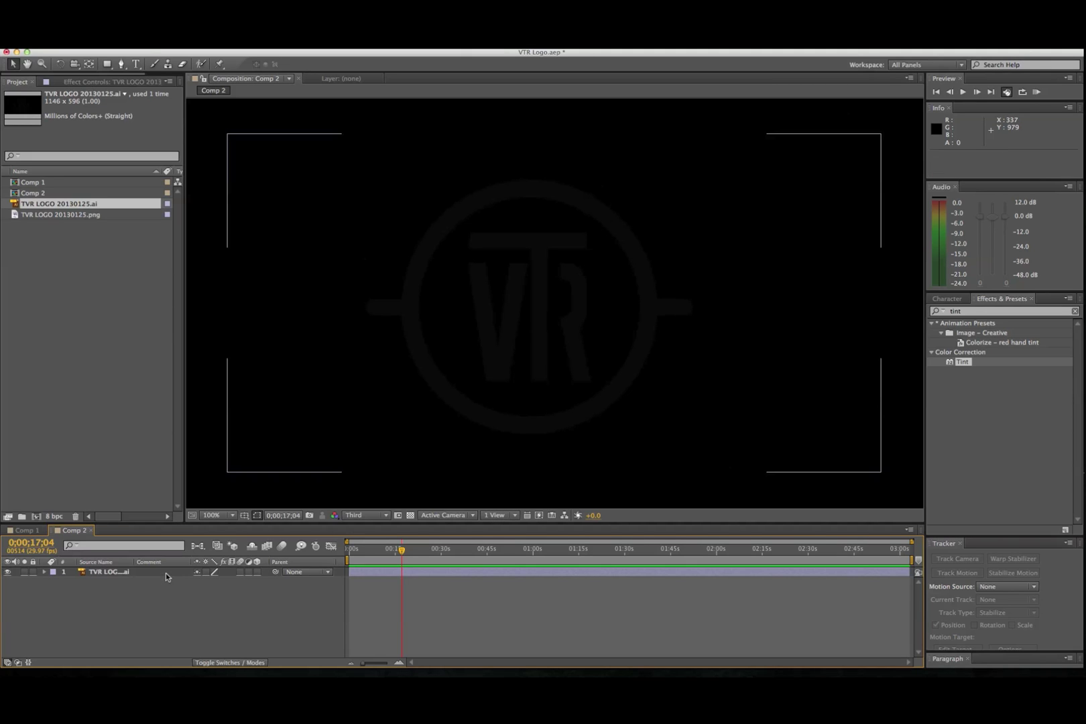
pyautogui.click(258, 572)
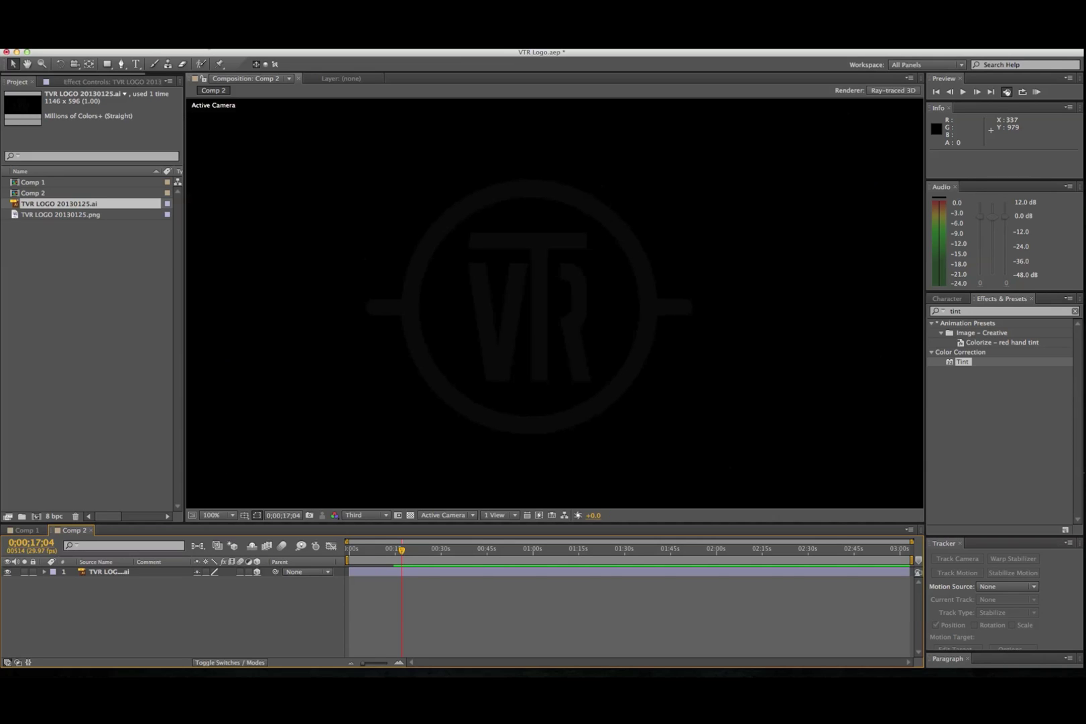
pyautogui.click(209, 41)
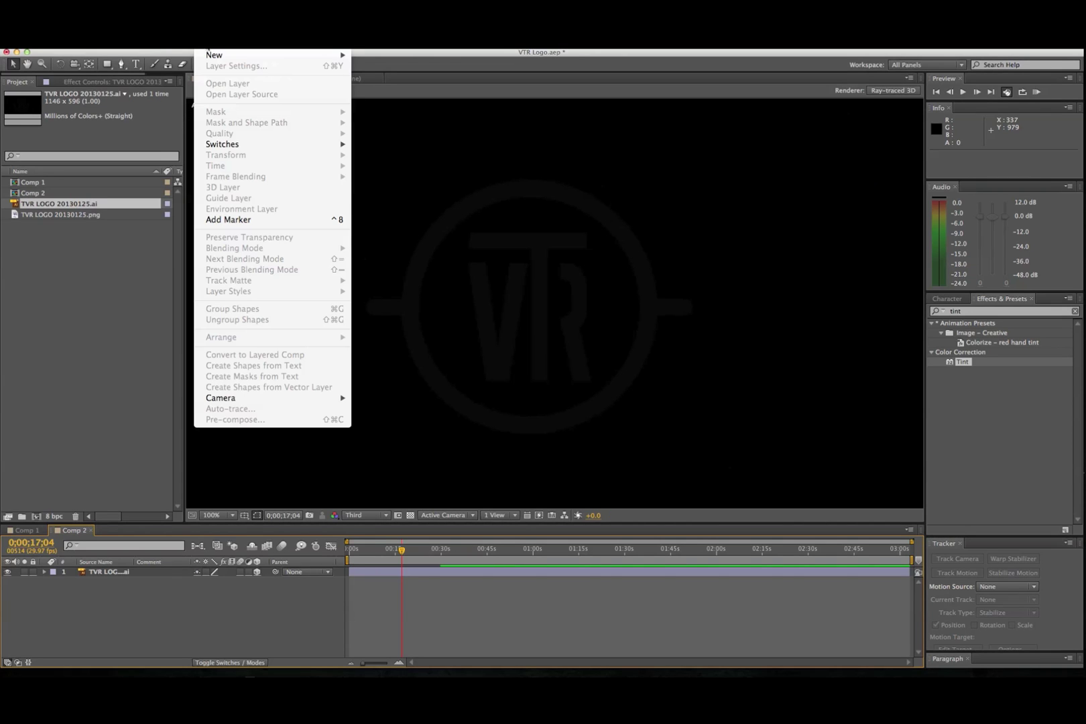
pyautogui.click(129, 360)
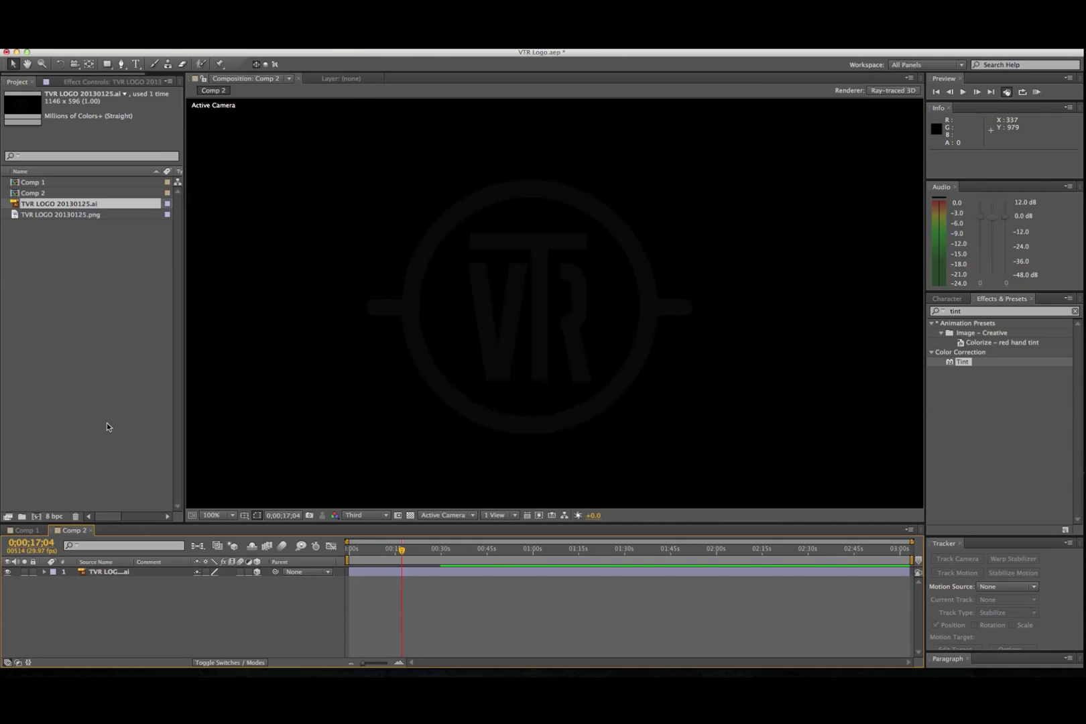
pyautogui.click(119, 573)
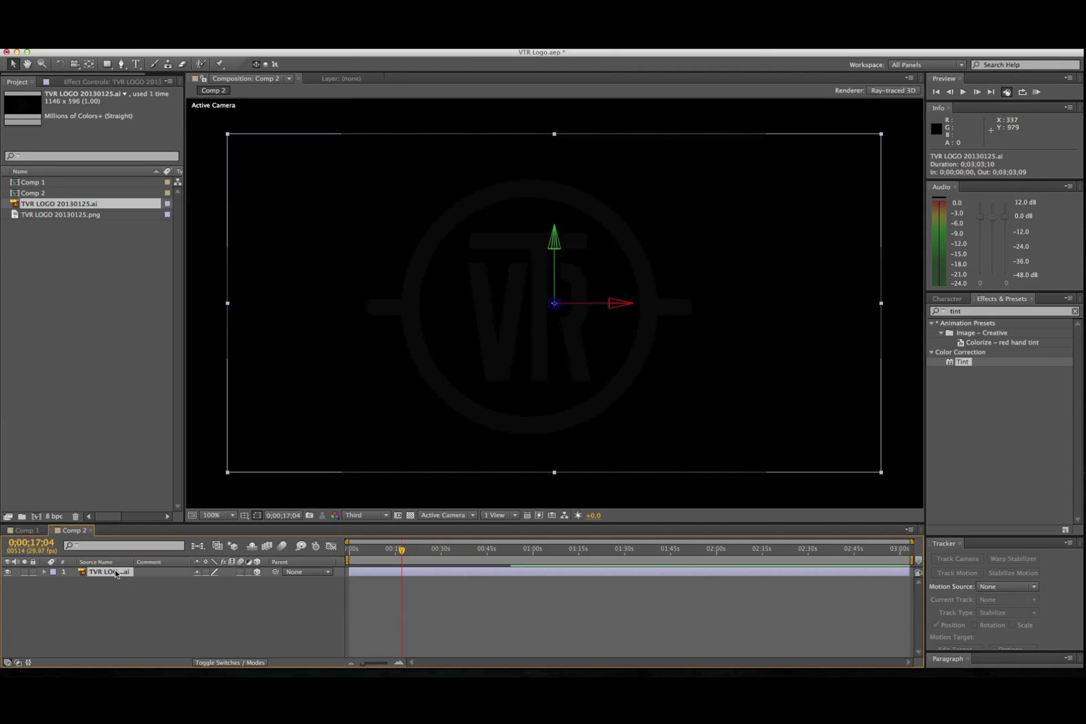
pyautogui.click(257, 573)
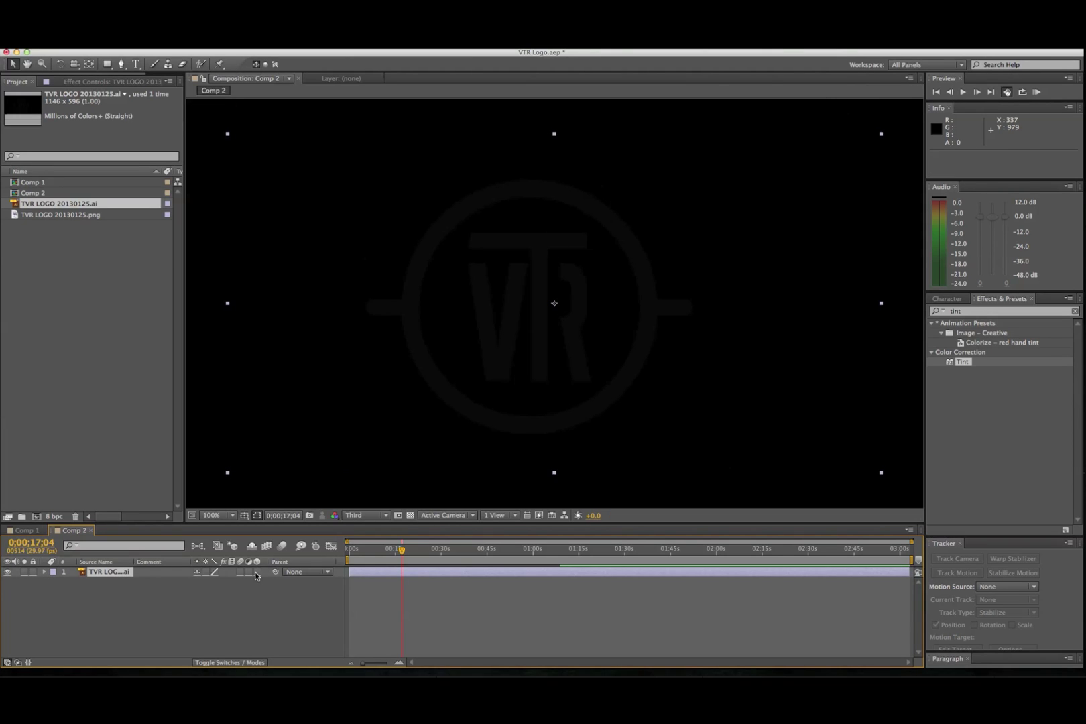
pyautogui.click(211, 50)
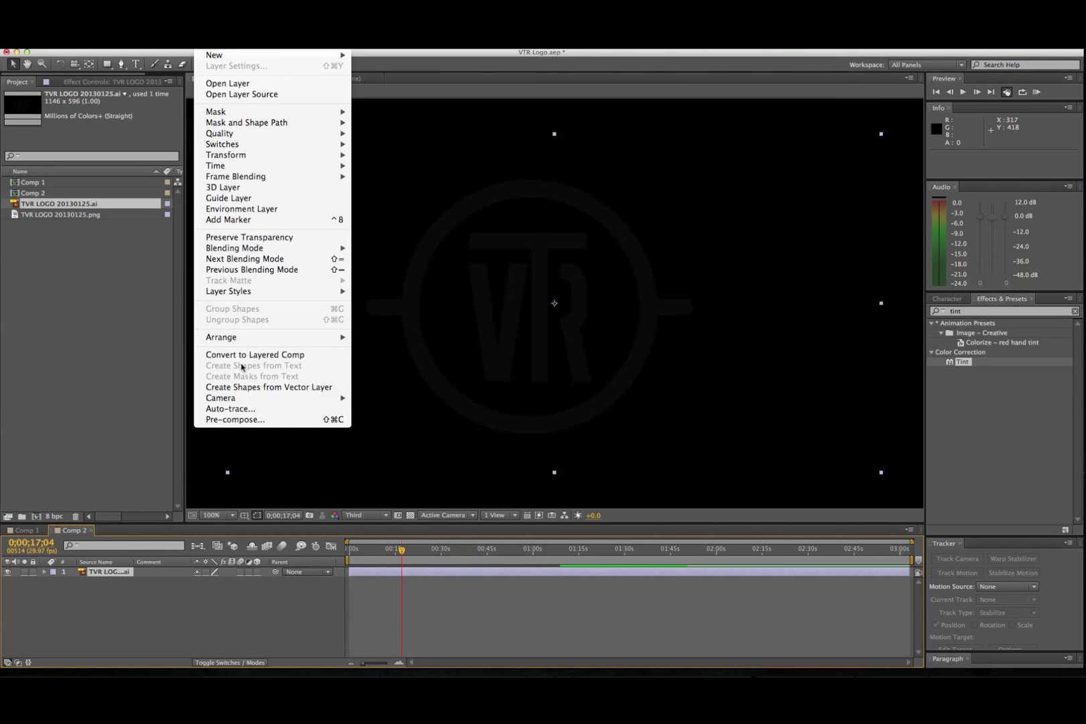
# Step: Create shapes from the logo's vector layer and select the new TVR LOGO 20130125 Outlines layer
pyautogui.click(295, 388)
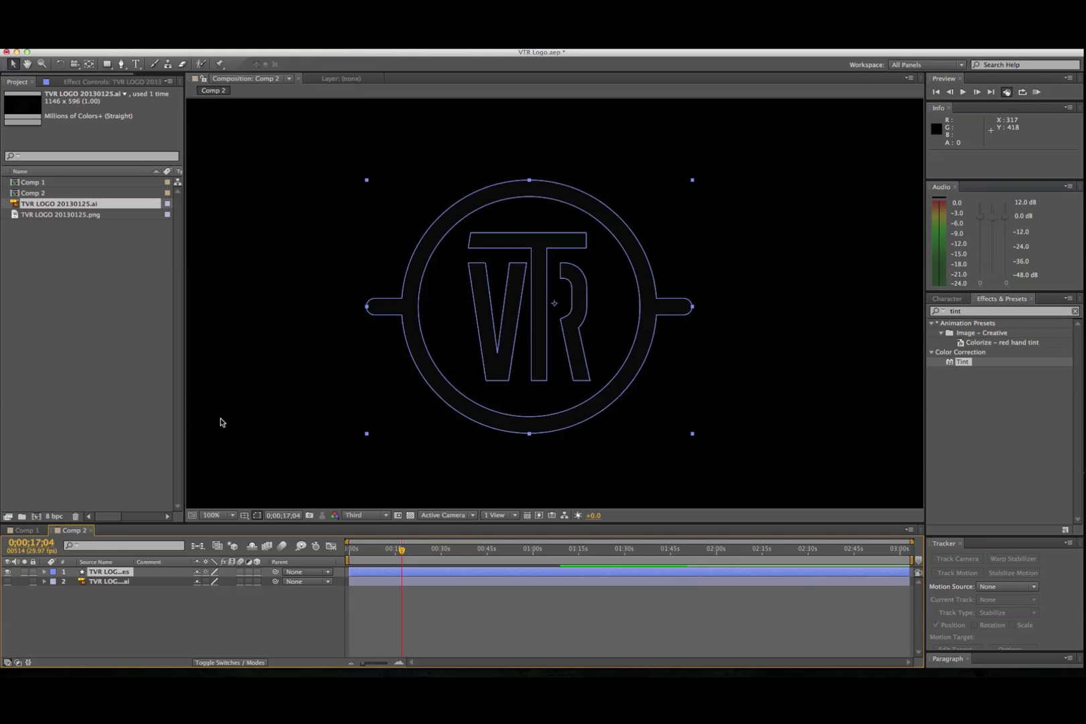
pyautogui.click(114, 582)
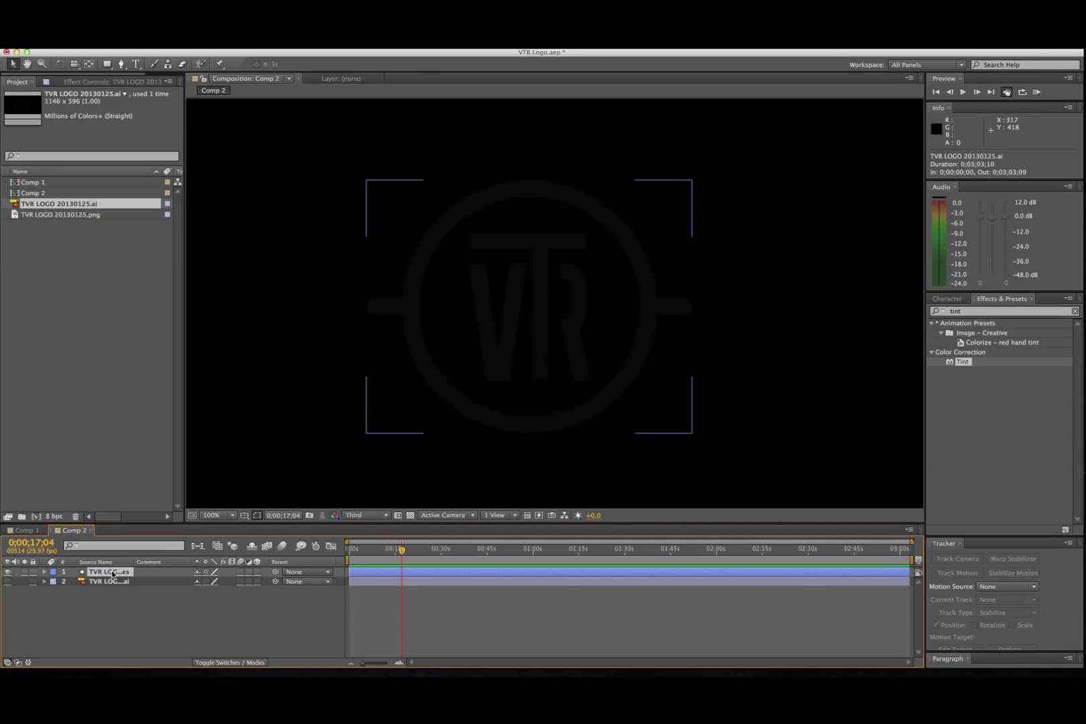
pyautogui.hotkey('ctrl', 'Up')
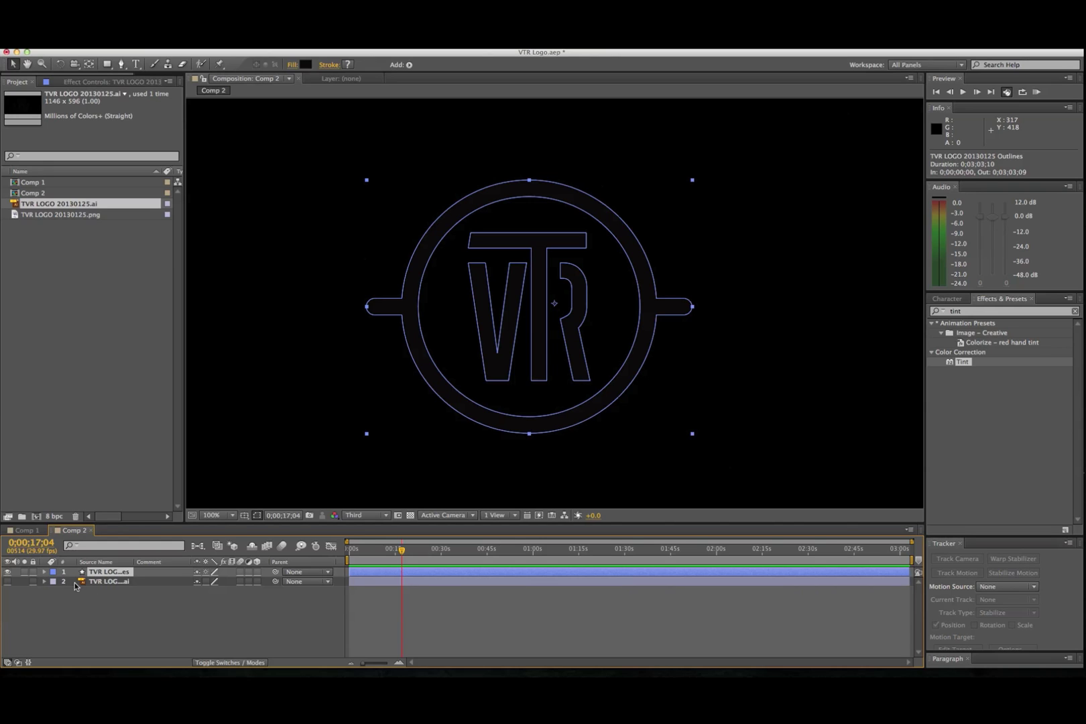
# Step: Expand the Outlines layer's Contents > Group 1 and highlight each of Paths 1–5 on the logo
pyautogui.click(45, 573)
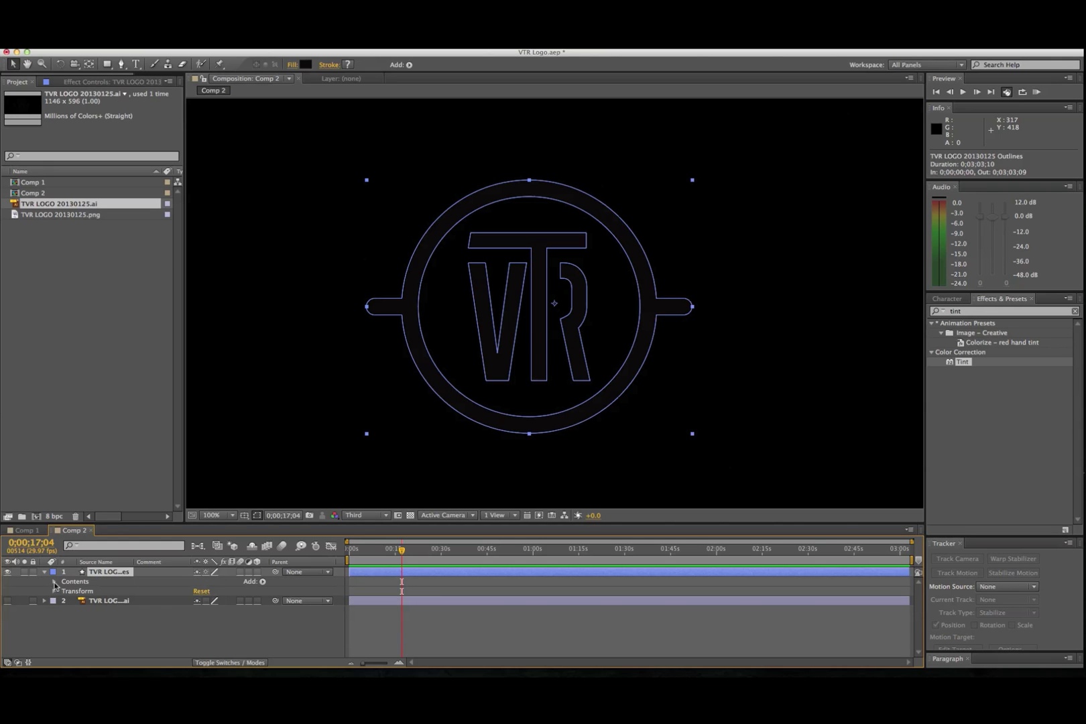
pyautogui.click(54, 582)
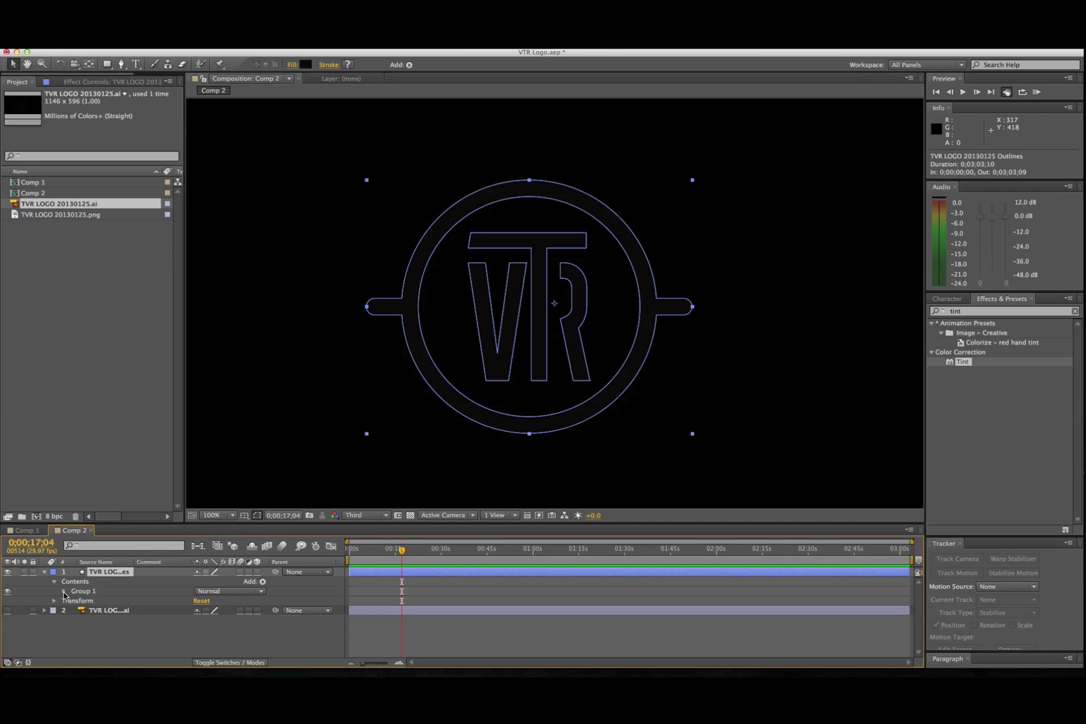
pyautogui.click(64, 592)
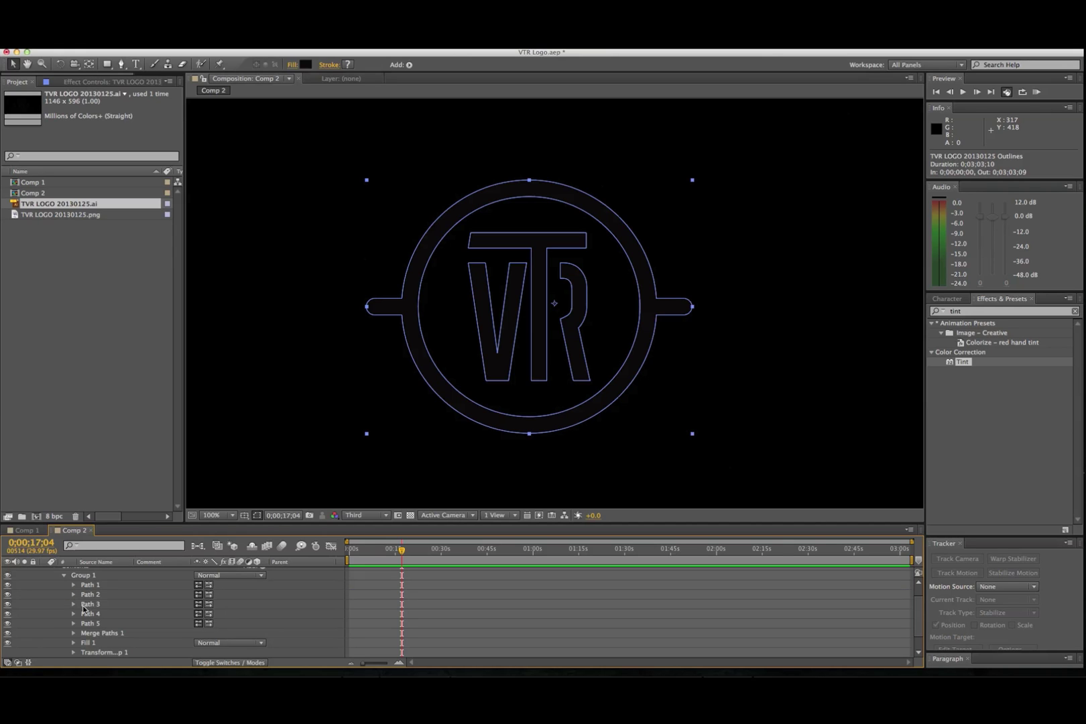
pyautogui.click(122, 586)
pyautogui.click(125, 596)
pyautogui.click(127, 605)
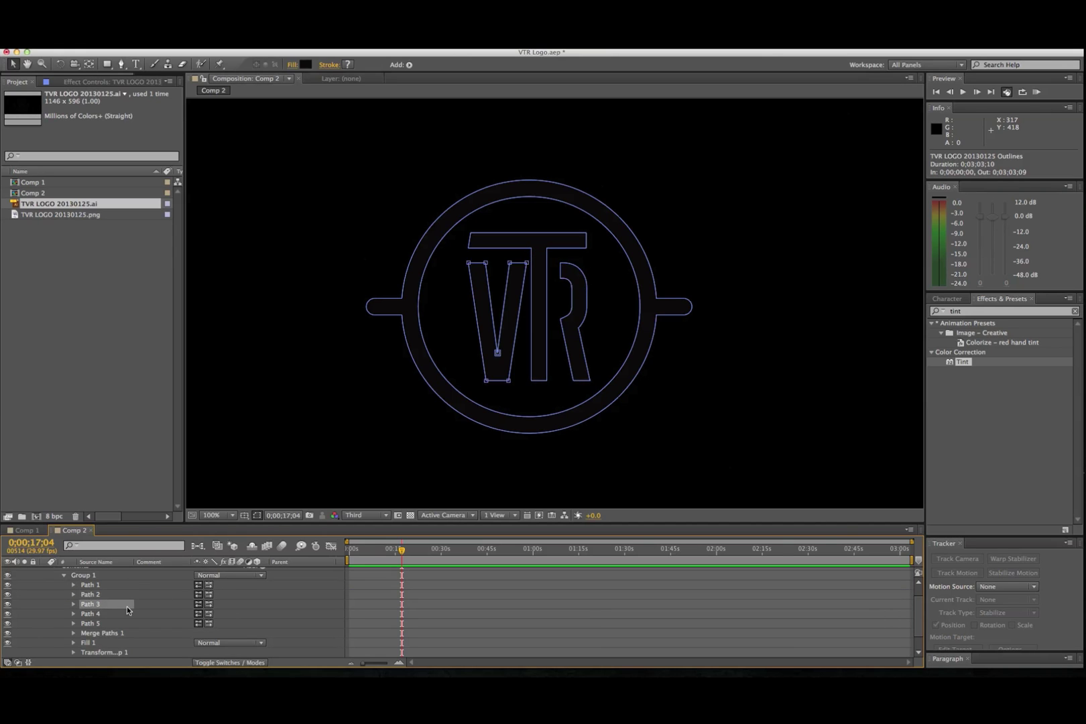
pyautogui.click(127, 613)
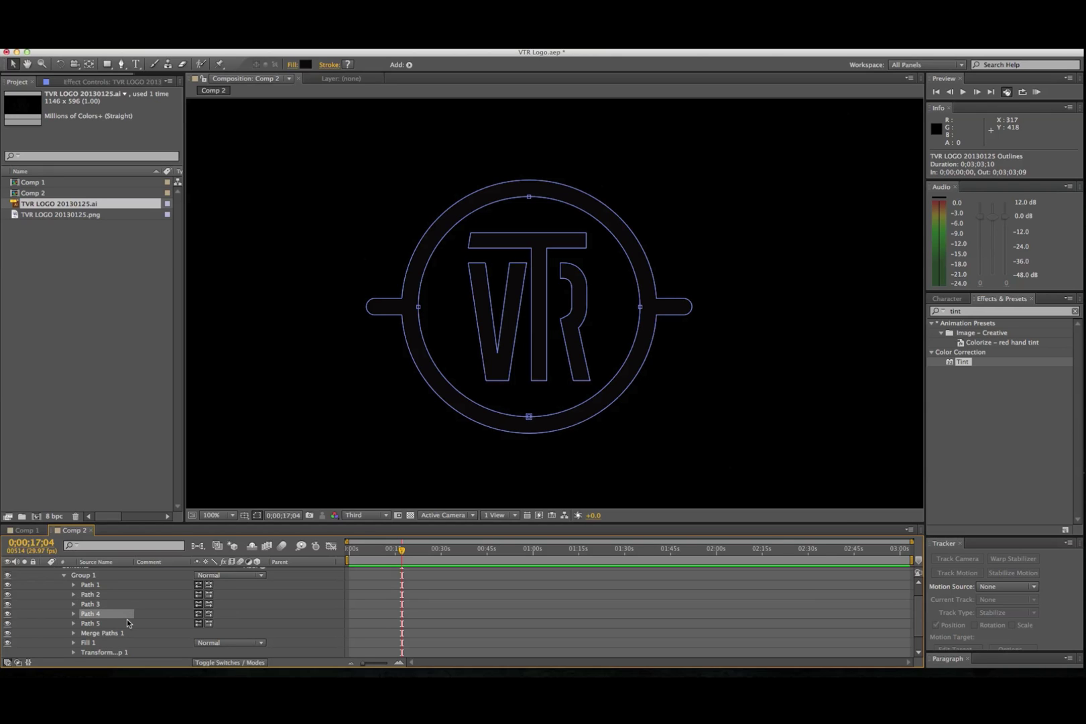
pyautogui.click(127, 623)
pyautogui.click(125, 586)
pyautogui.click(124, 594)
pyautogui.click(124, 604)
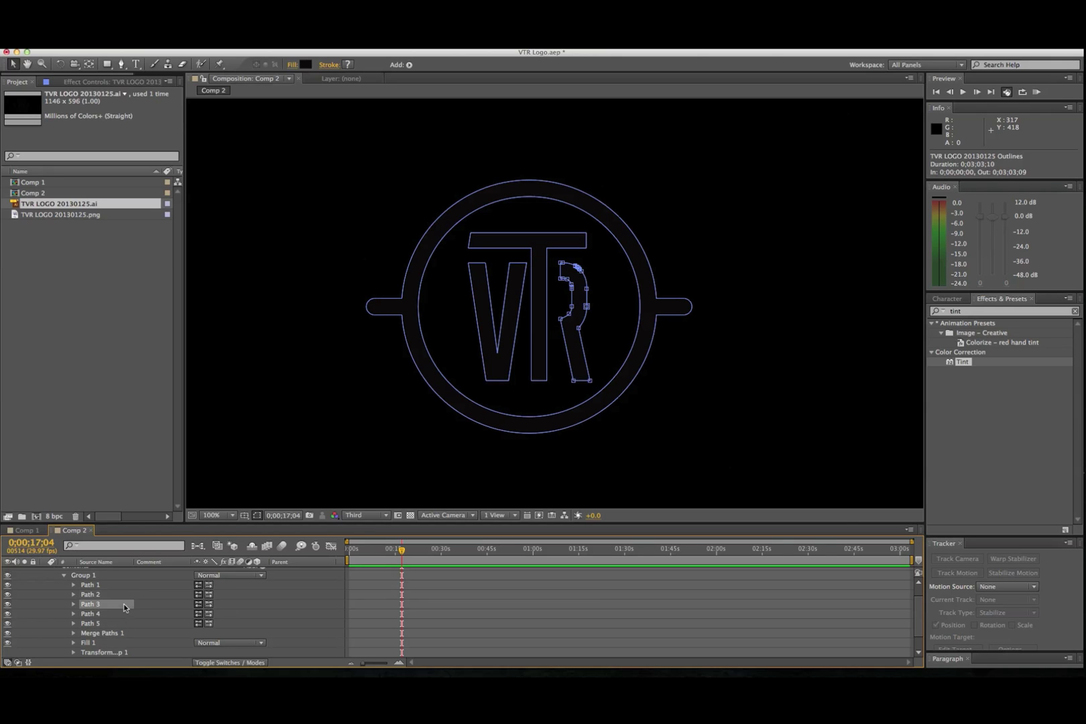
pyautogui.click(125, 613)
pyautogui.click(121, 623)
# Step: Reveal Fill 1 and bring up its colour picker showing the 050404 fill
pyautogui.scroll(-1, 129, 642)
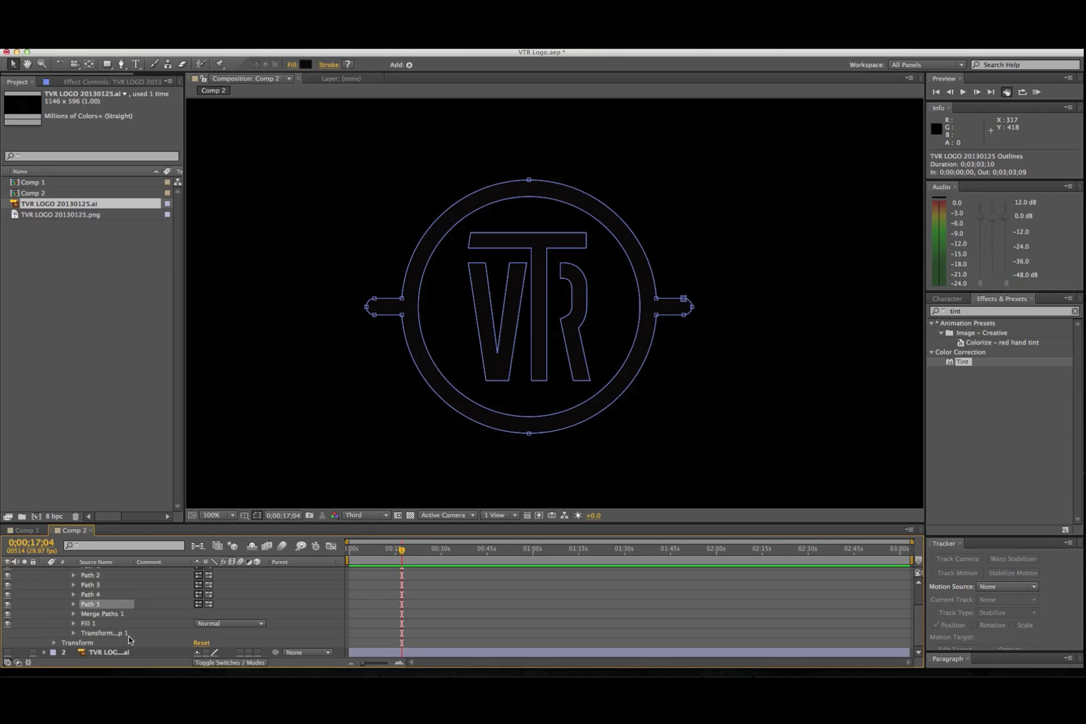
pyautogui.click(74, 624)
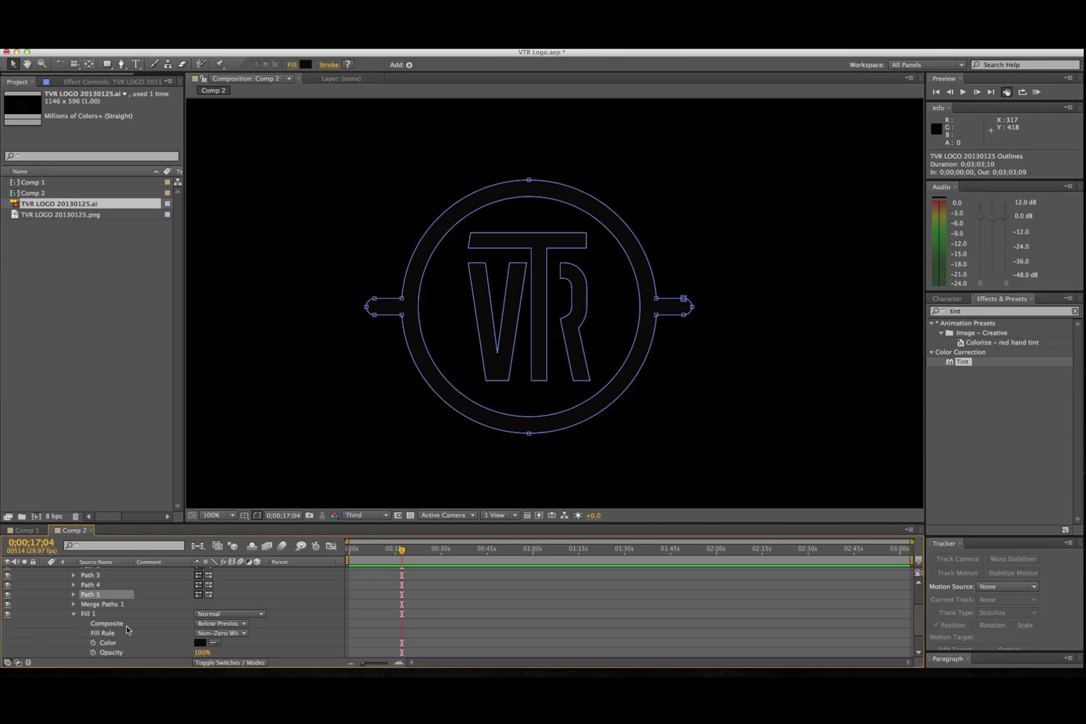
pyautogui.click(199, 643)
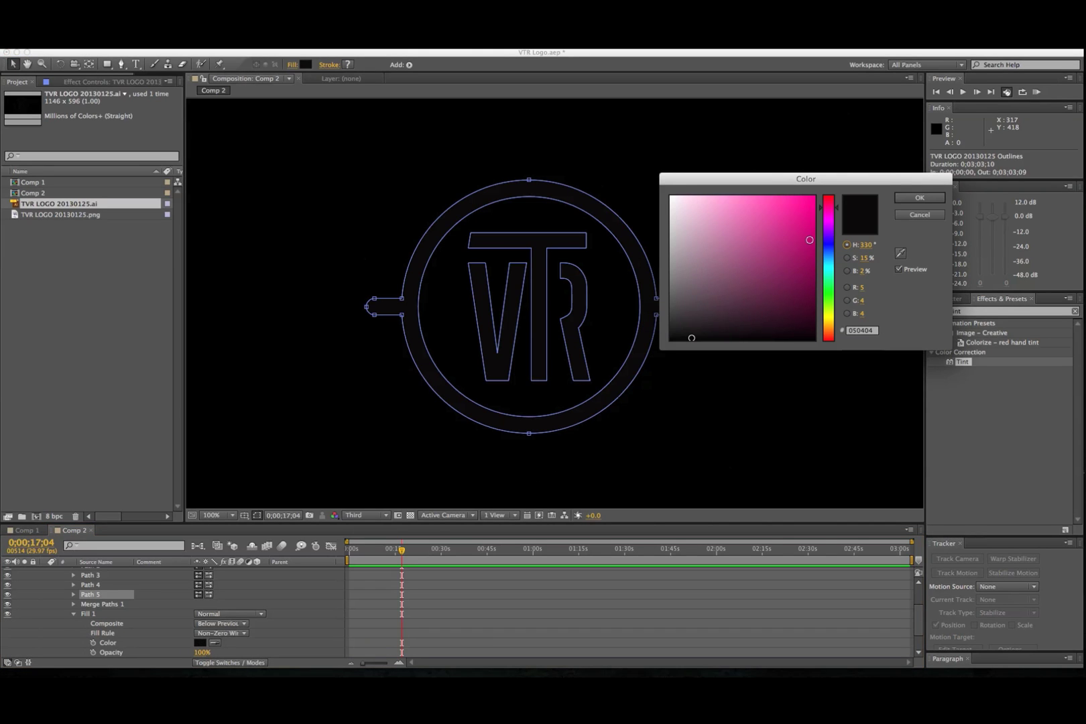
# Step: Set the logo's Fill 1 colour to a fully saturated, bright green
pyautogui.click(829, 255)
pyautogui.moveTo(829, 257); pyautogui.dragTo(828, 291)
pyautogui.moveTo(815, 209); pyautogui.dragTo(813, 199)
pyautogui.click(921, 198)
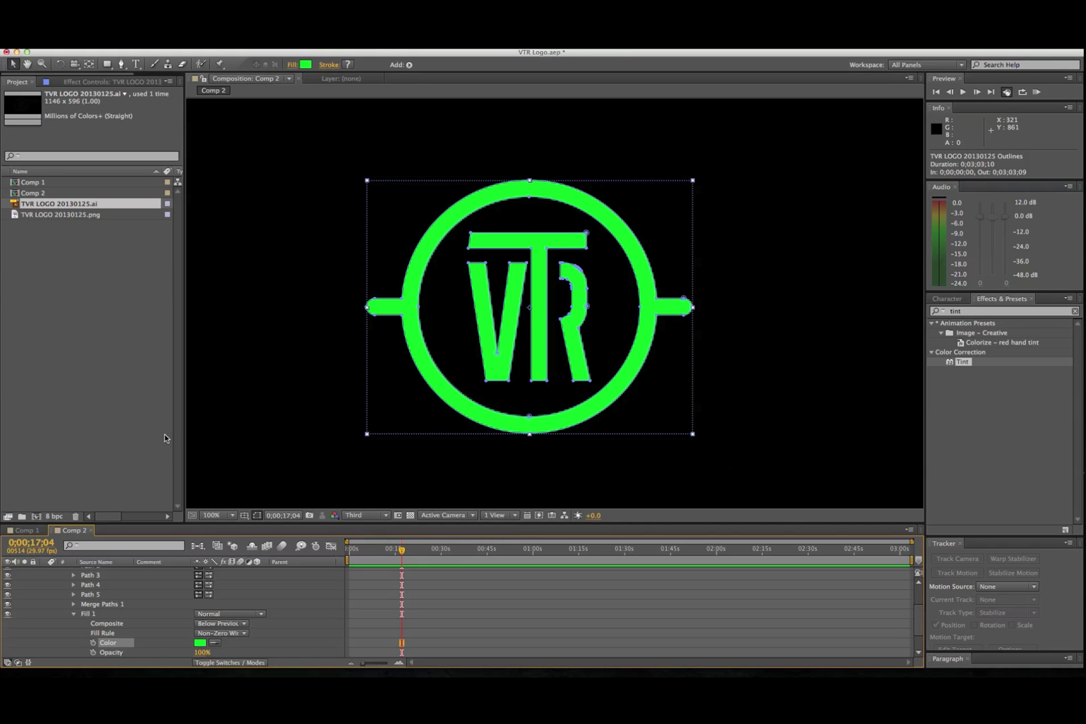
pyautogui.scroll(3, 118, 608)
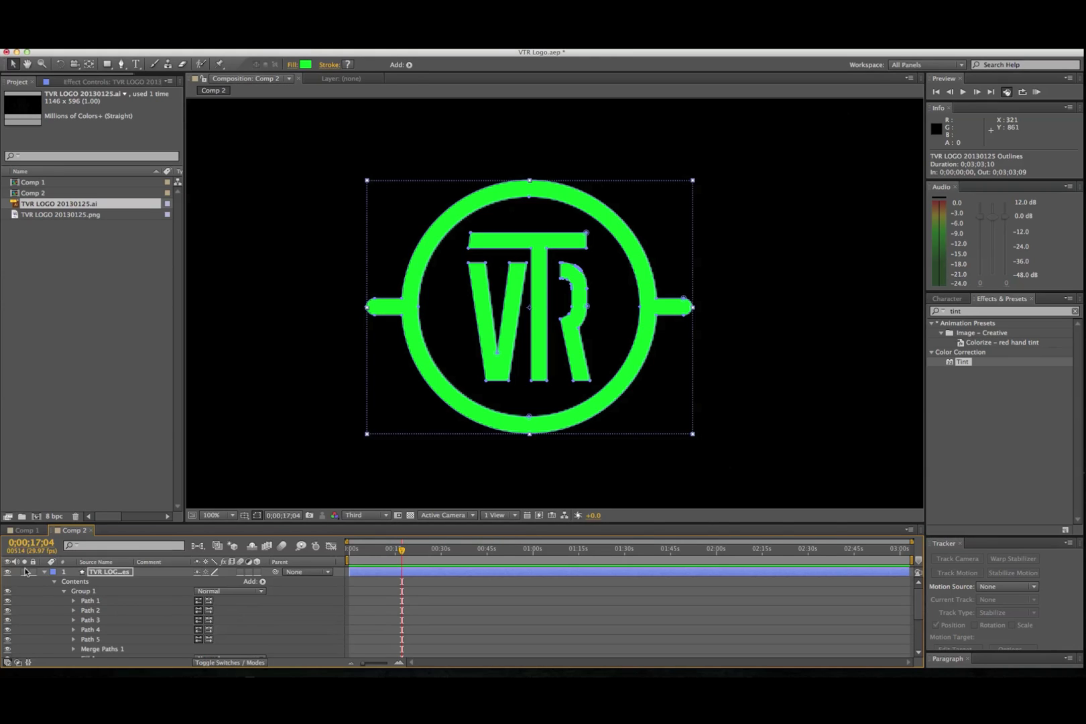
pyautogui.click(44, 573)
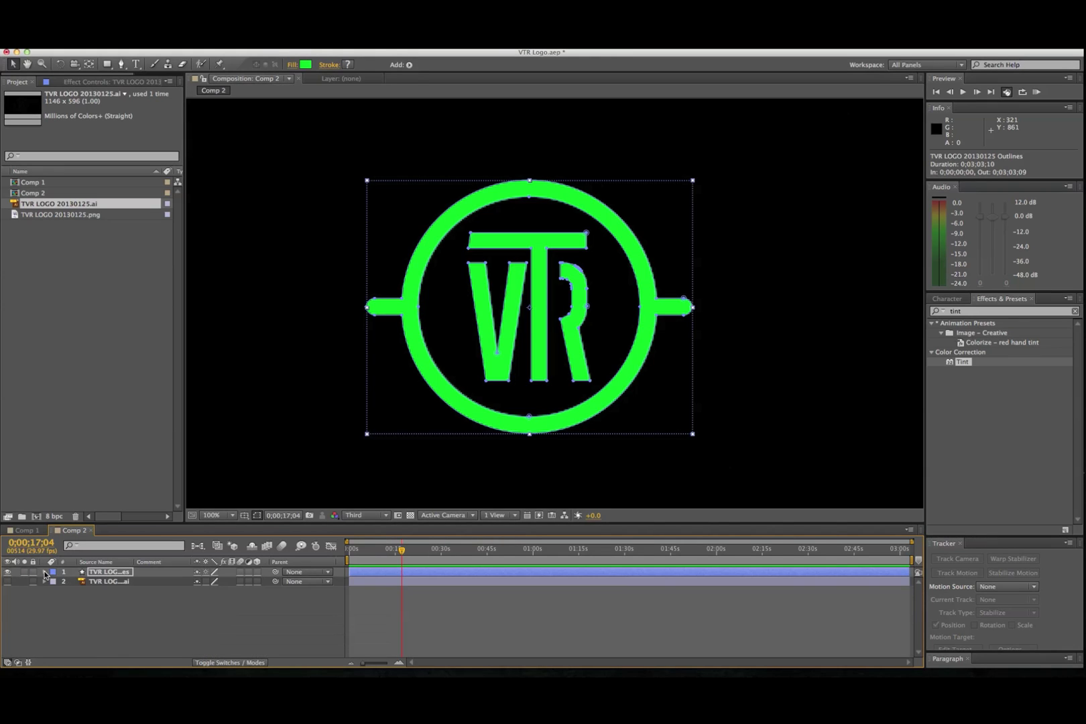
pyautogui.click(111, 574)
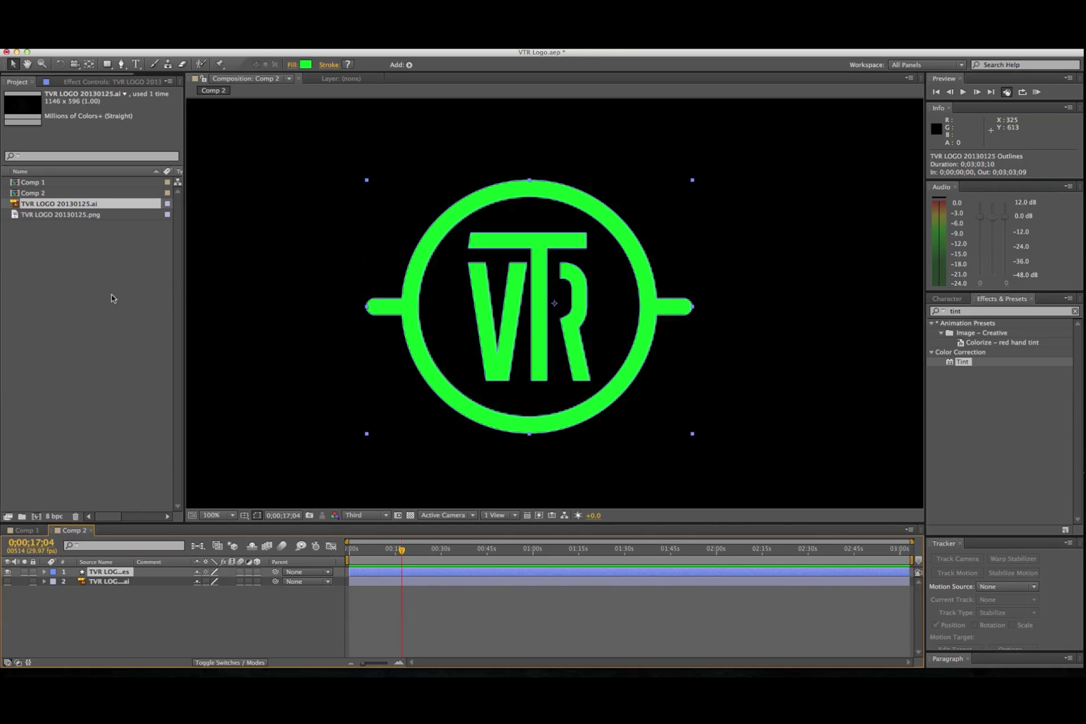
pyautogui.click(45, 573)
pyautogui.click(74, 640)
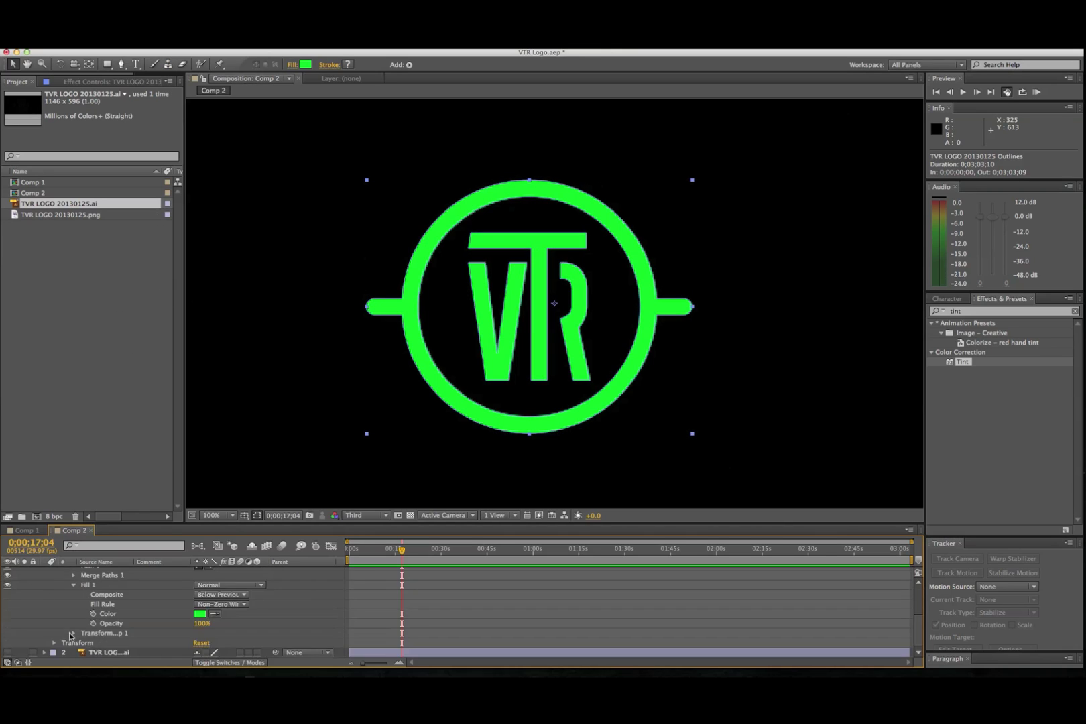
pyautogui.scroll(3, 56, 646)
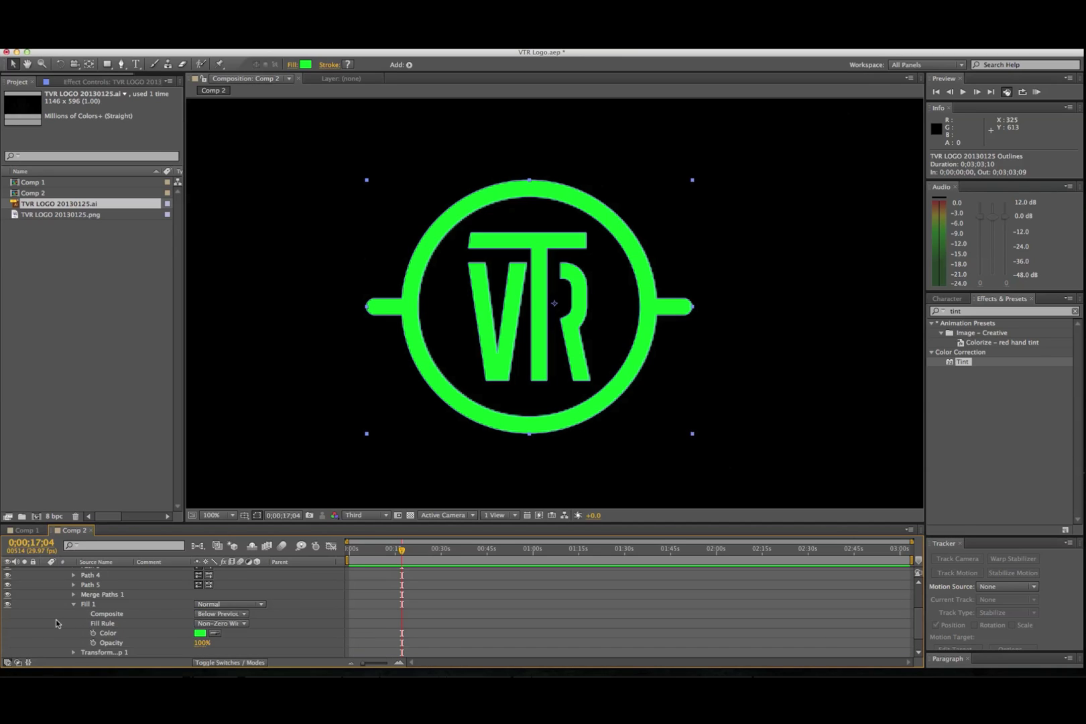
pyautogui.click(74, 623)
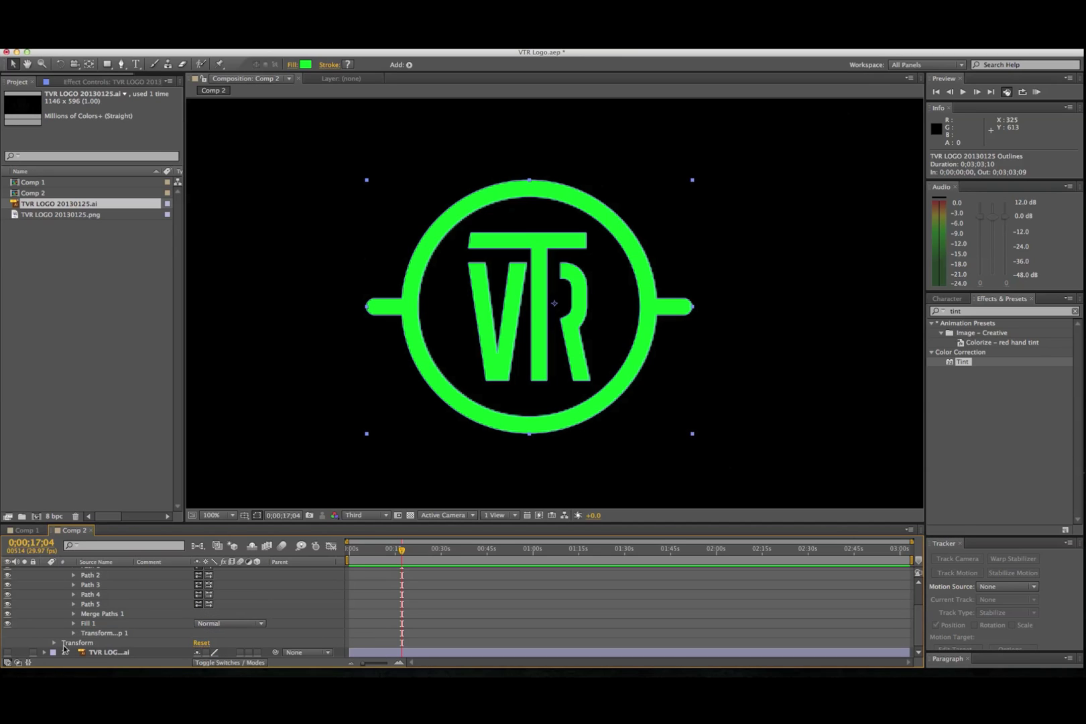
pyautogui.click(74, 633)
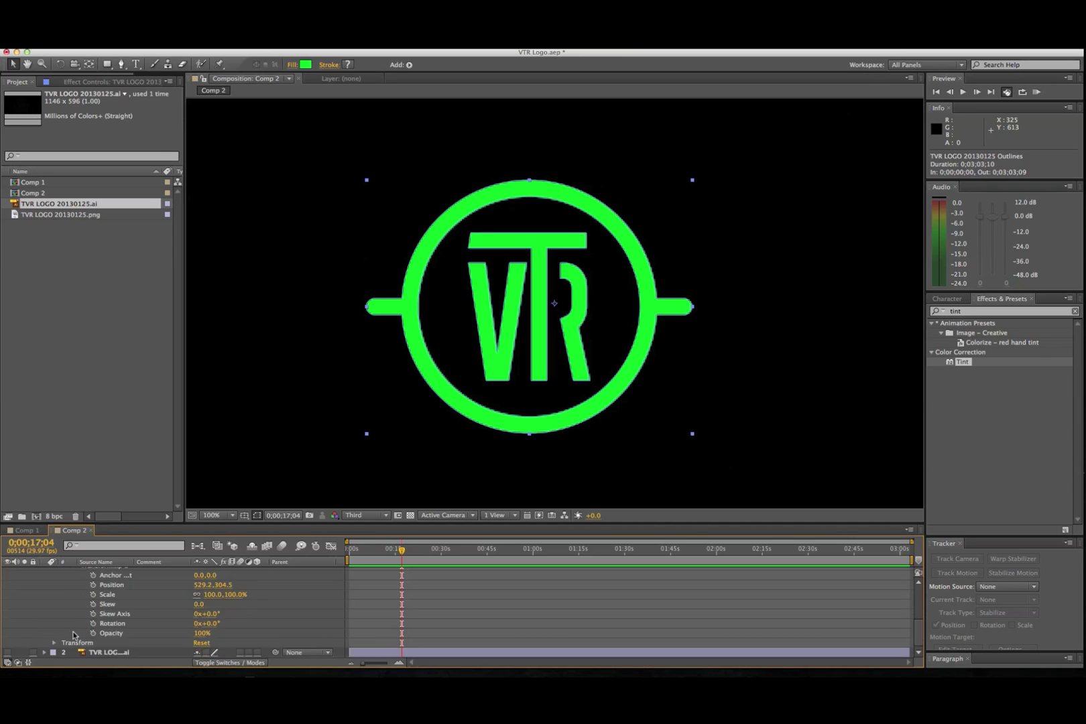
pyautogui.click(55, 642)
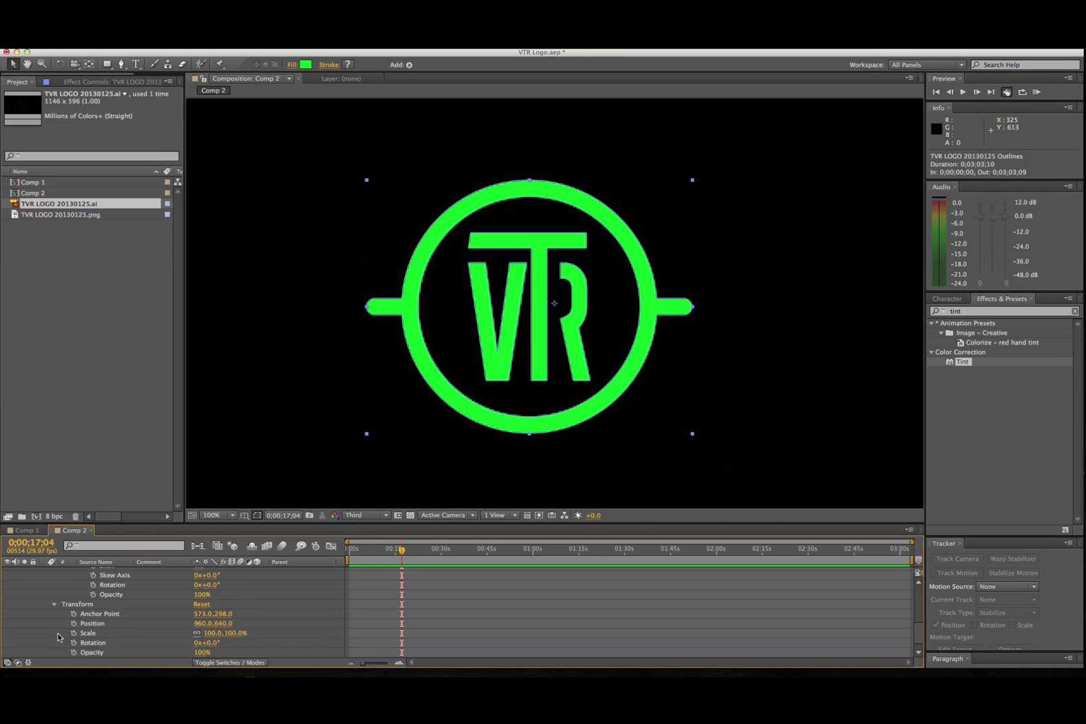
pyautogui.scroll(-1, 61, 638)
pyautogui.scroll(5, 64, 639)
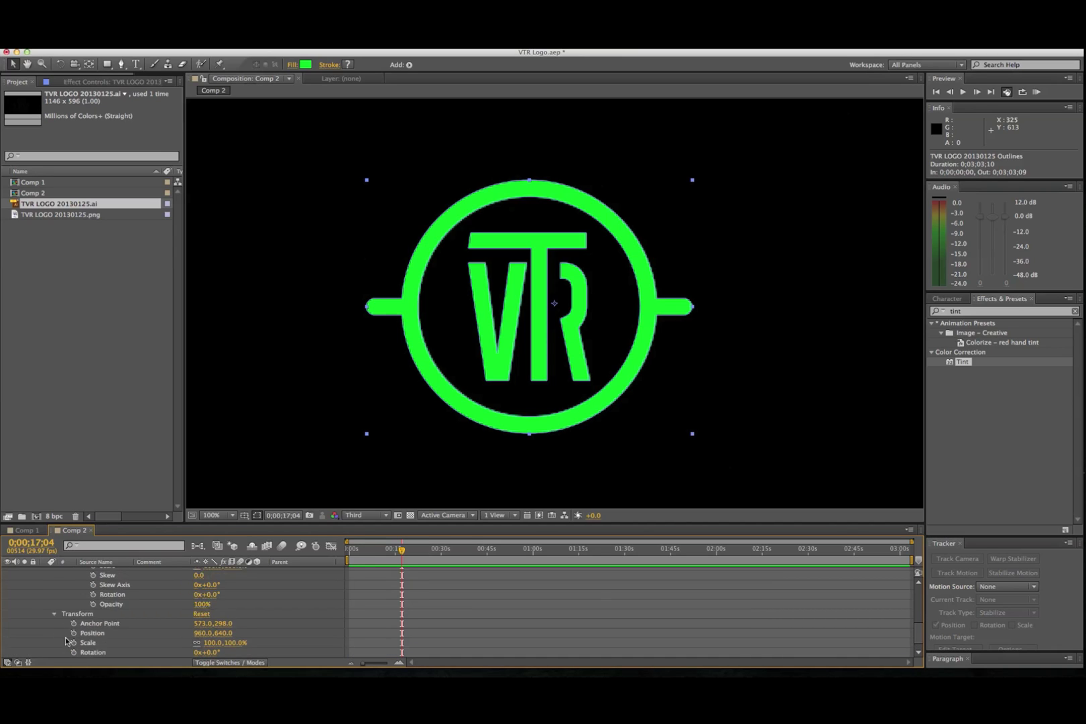
pyautogui.scroll(3, 65, 637)
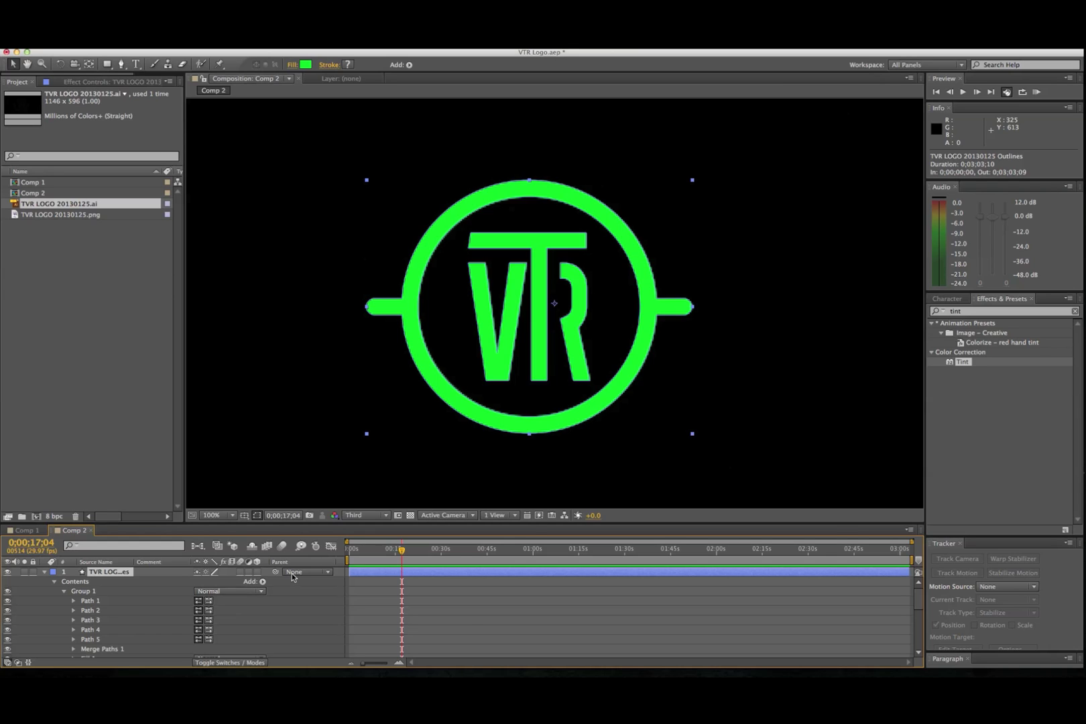
# Step: Make the green Outlines layer 3D and reveal its Geometry Options in the timeline
pyautogui.click(257, 572)
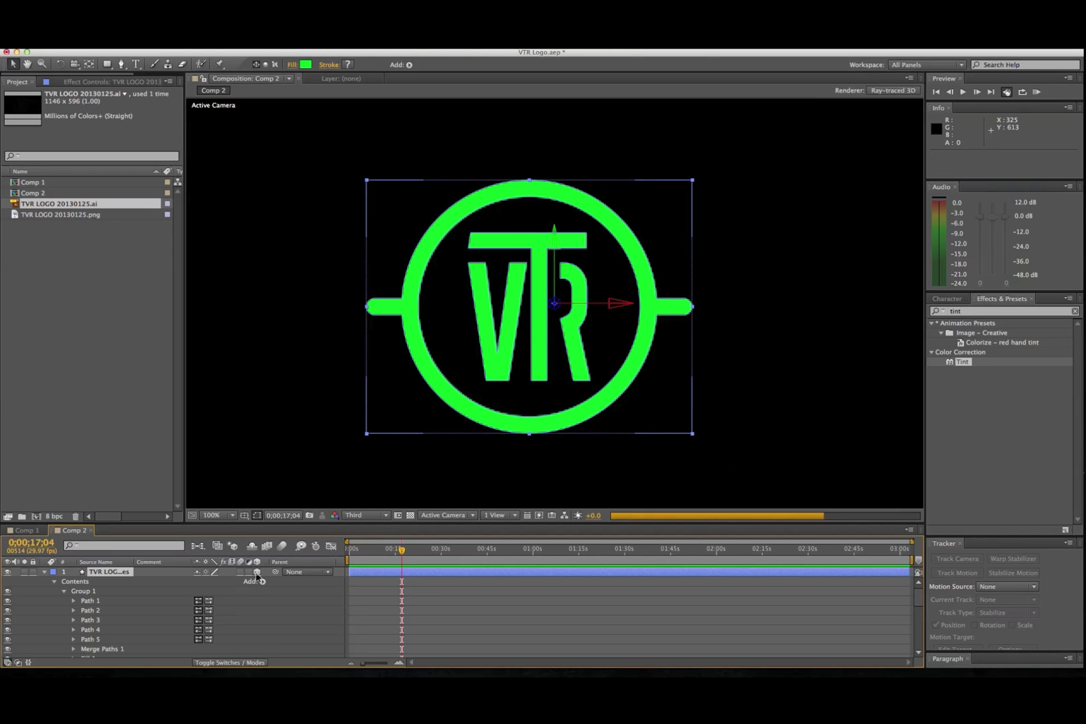
pyautogui.click(64, 592)
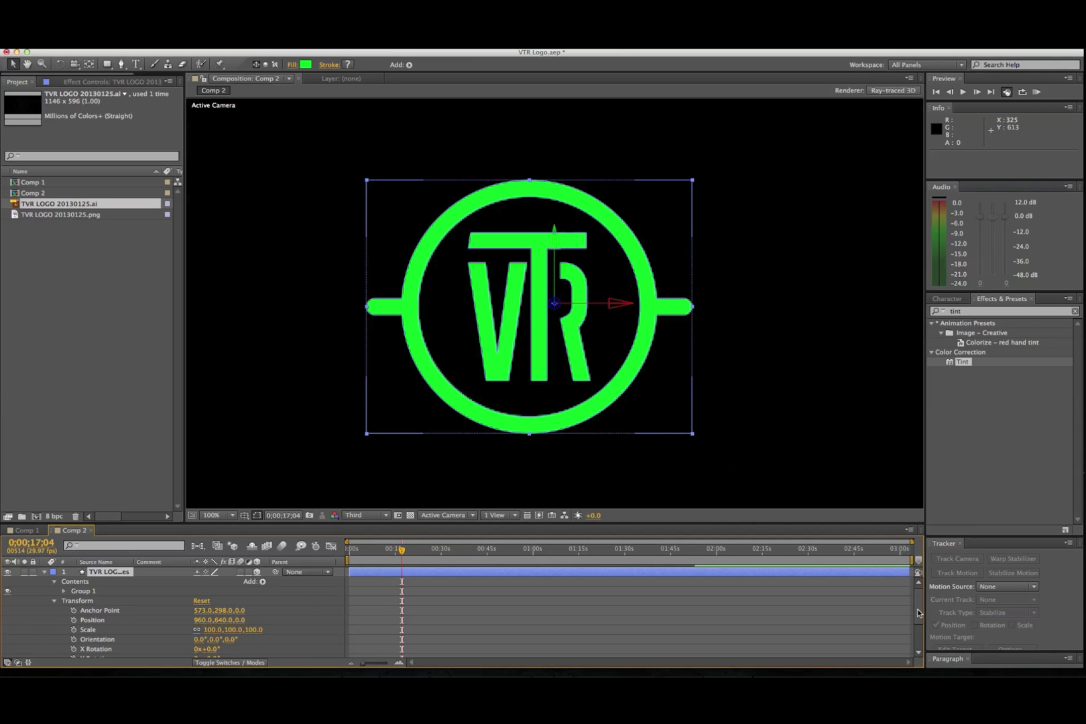
pyautogui.scroll(-3, 918, 617)
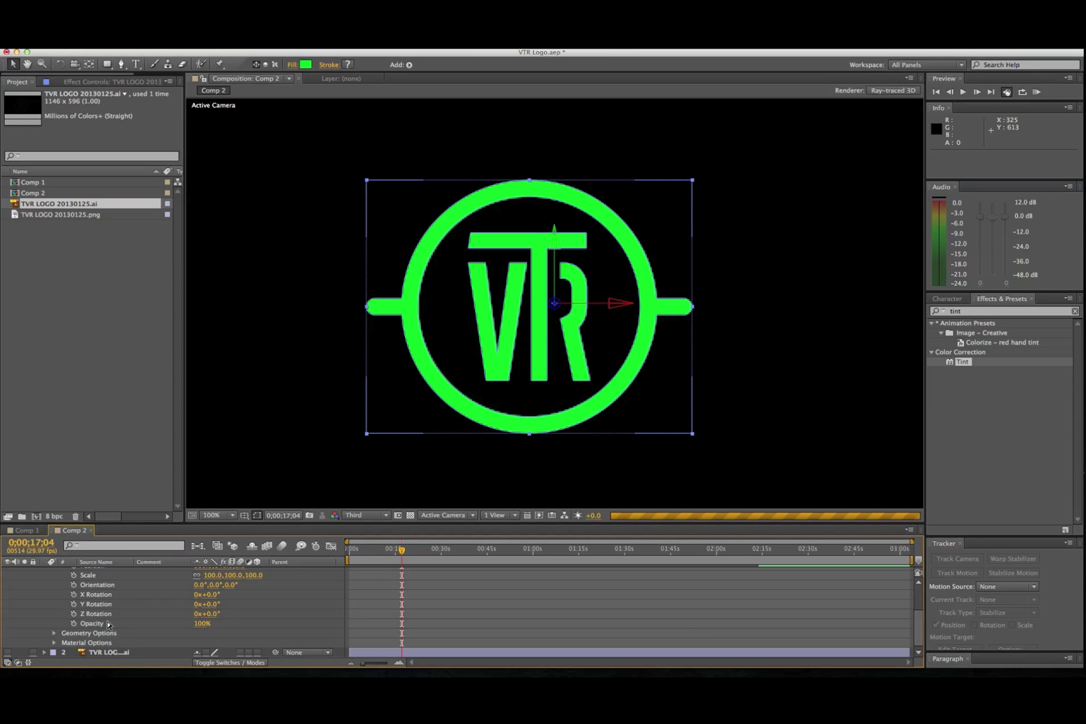
pyautogui.click(55, 634)
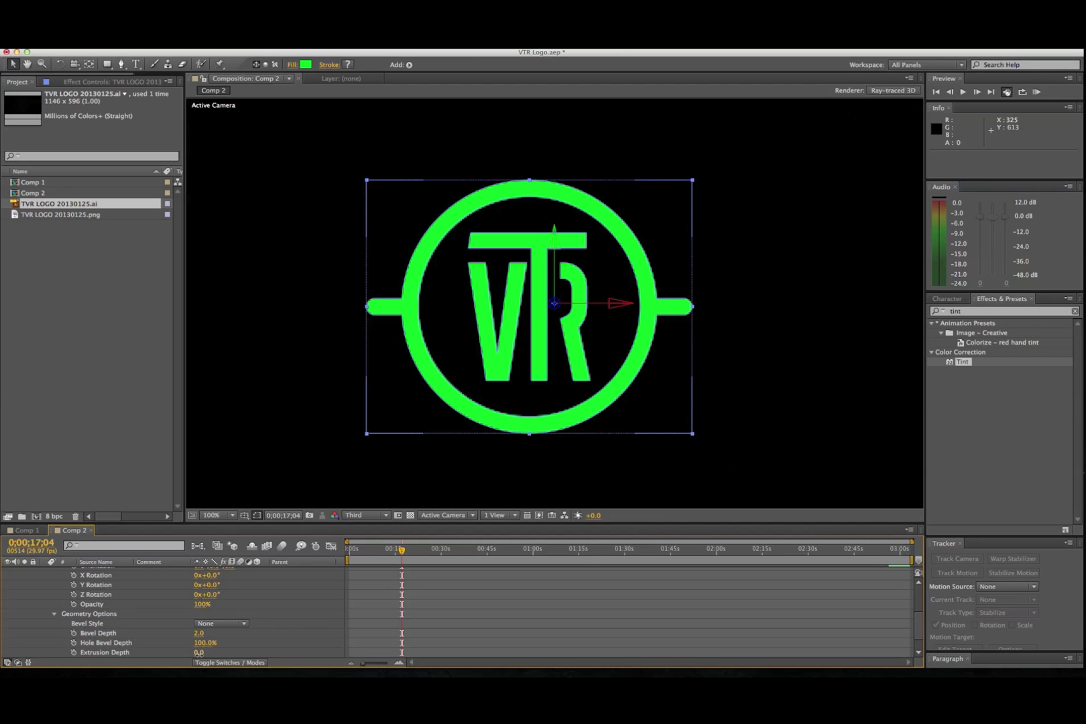
# Step: Scrub the Outlines layer's Extrusion Depth up to 127.0
pyautogui.moveTo(198, 652); pyautogui.dragTo(265, 656)
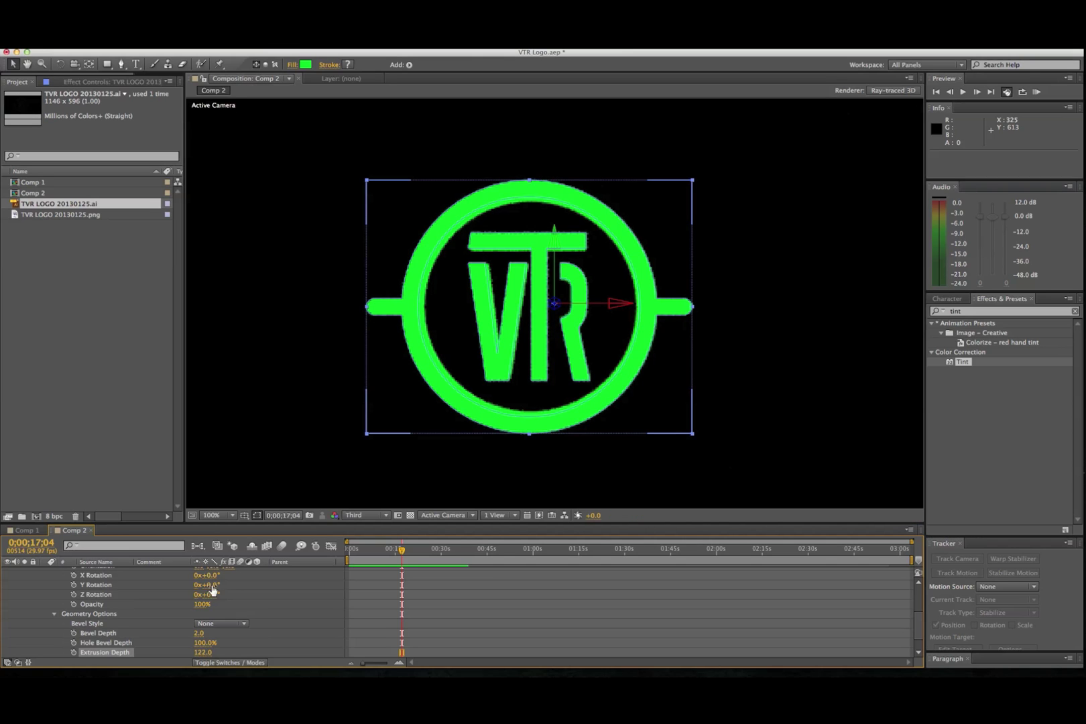
# Step: Scrub the logo layer's Y Rotation to -37.0°
pyautogui.moveTo(212, 588)
pyautogui.mouseDown()
pyautogui.moveTo(235, 587)
pyautogui.moveTo(192, 586)
pyautogui.mouseUp()
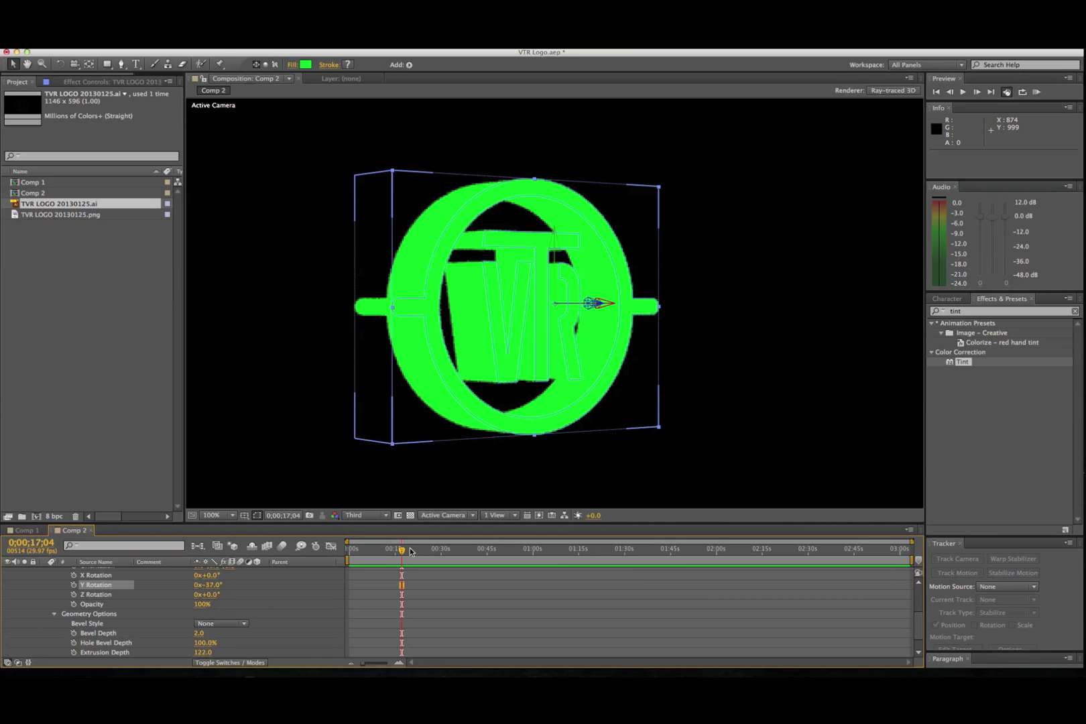
pyautogui.scroll(4, 11, 606)
# Step: Create Light 1, a pale-yellow spot light at 249% intensity, via Layer > New > Light
pyautogui.click(53, 573)
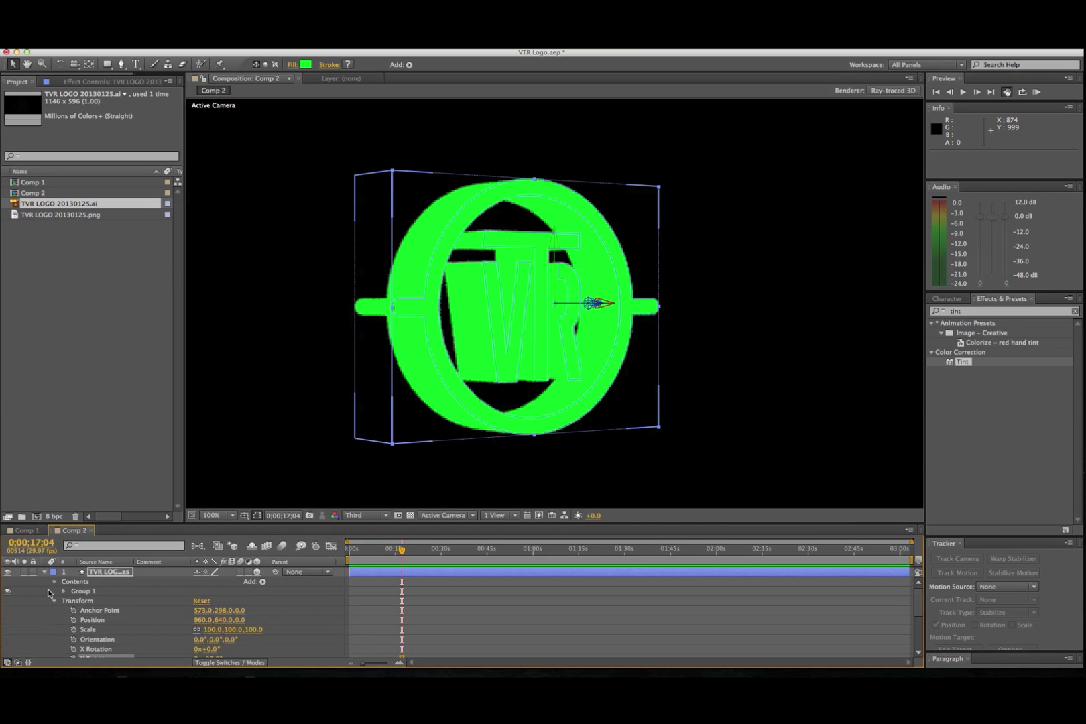
pyautogui.click(44, 573)
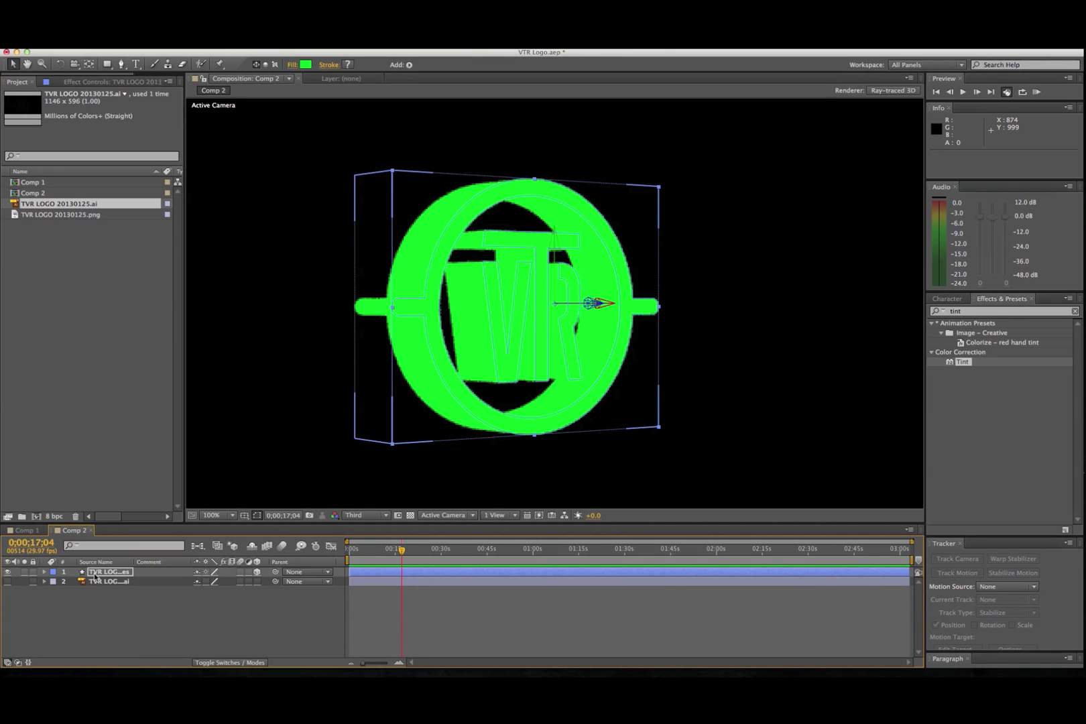
pyautogui.click(208, 41)
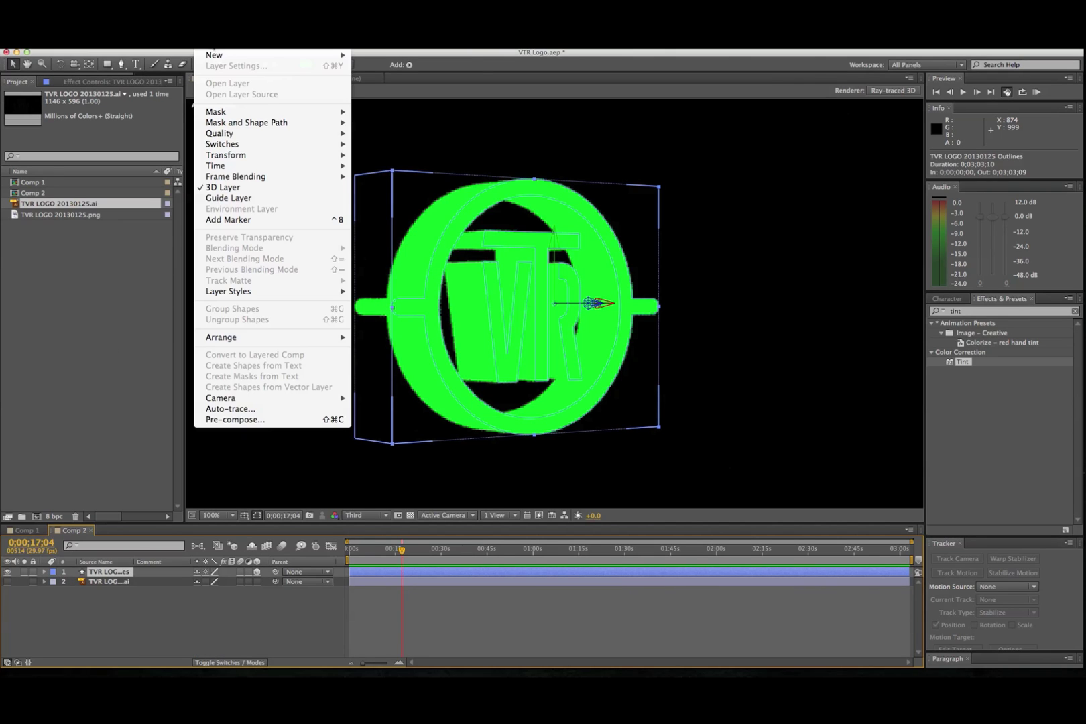
pyautogui.moveTo(318, 59)
pyautogui.click(376, 80)
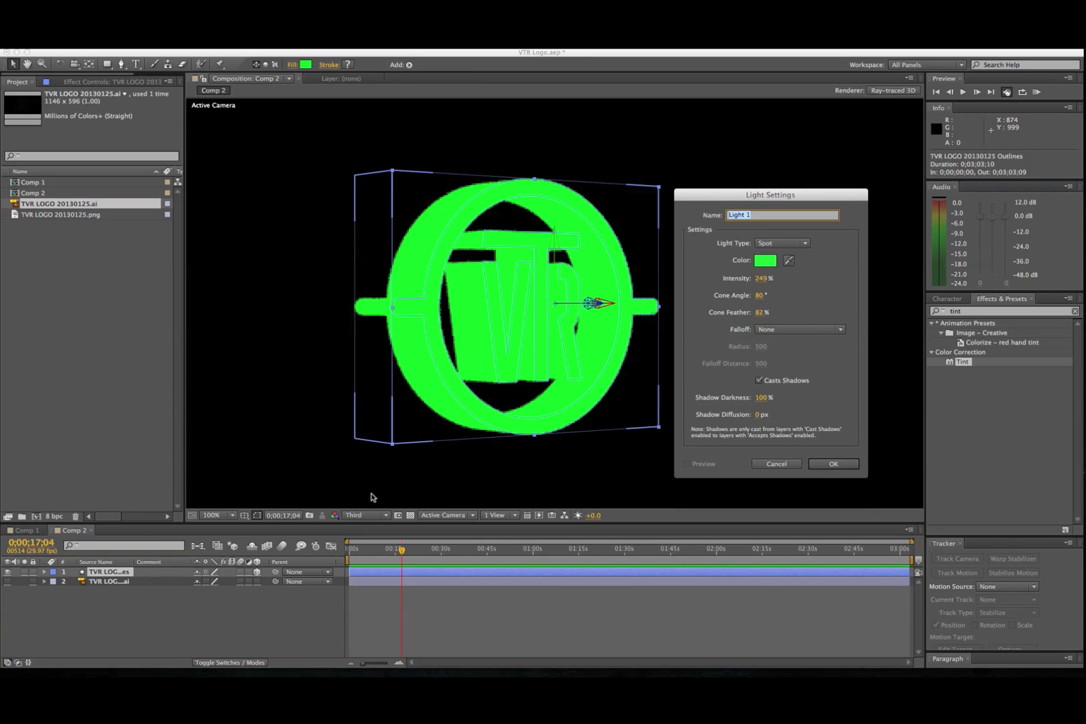
pyautogui.click(768, 261)
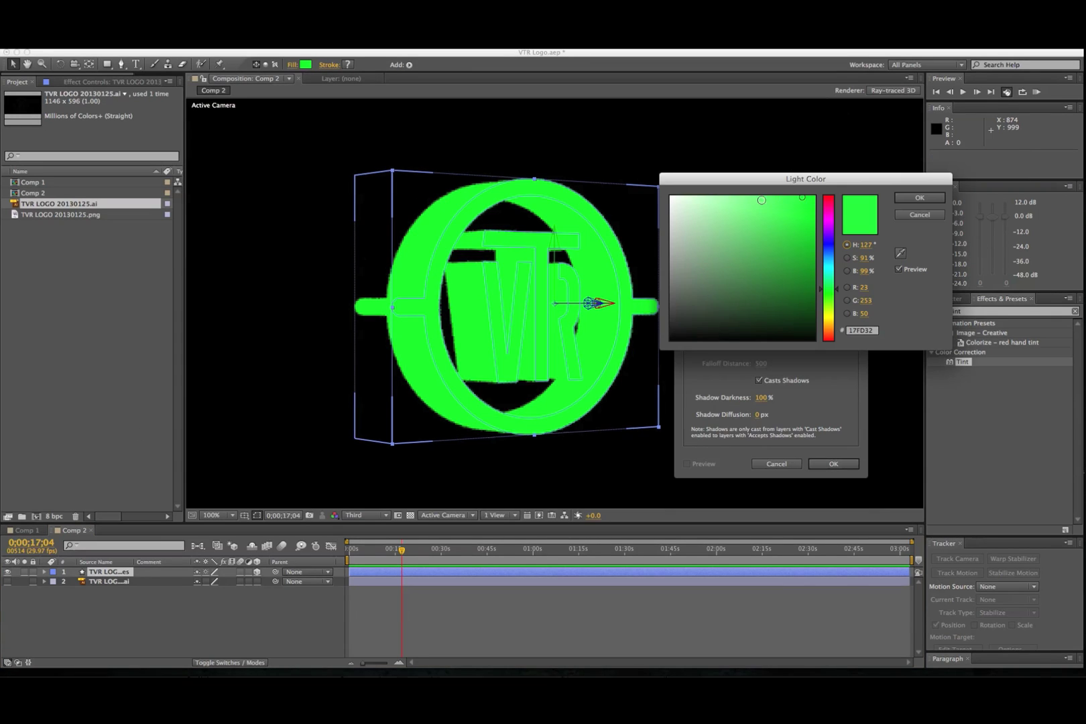
pyautogui.moveTo(820, 293); pyautogui.dragTo(825, 315)
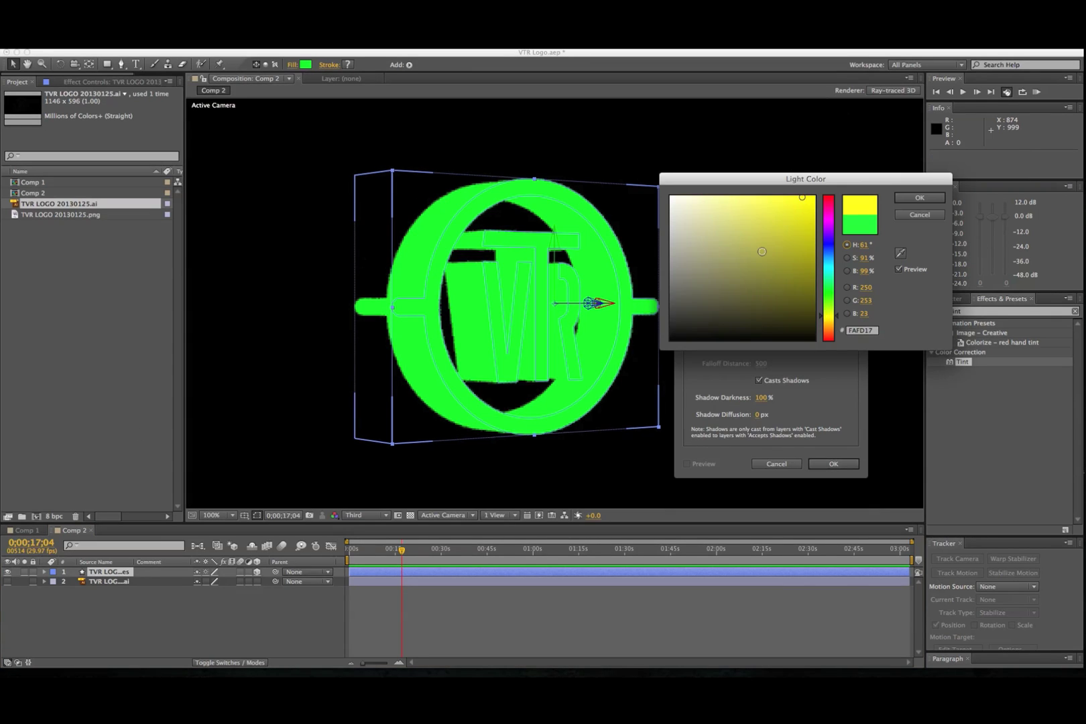
pyautogui.click(919, 198)
pyautogui.click(833, 464)
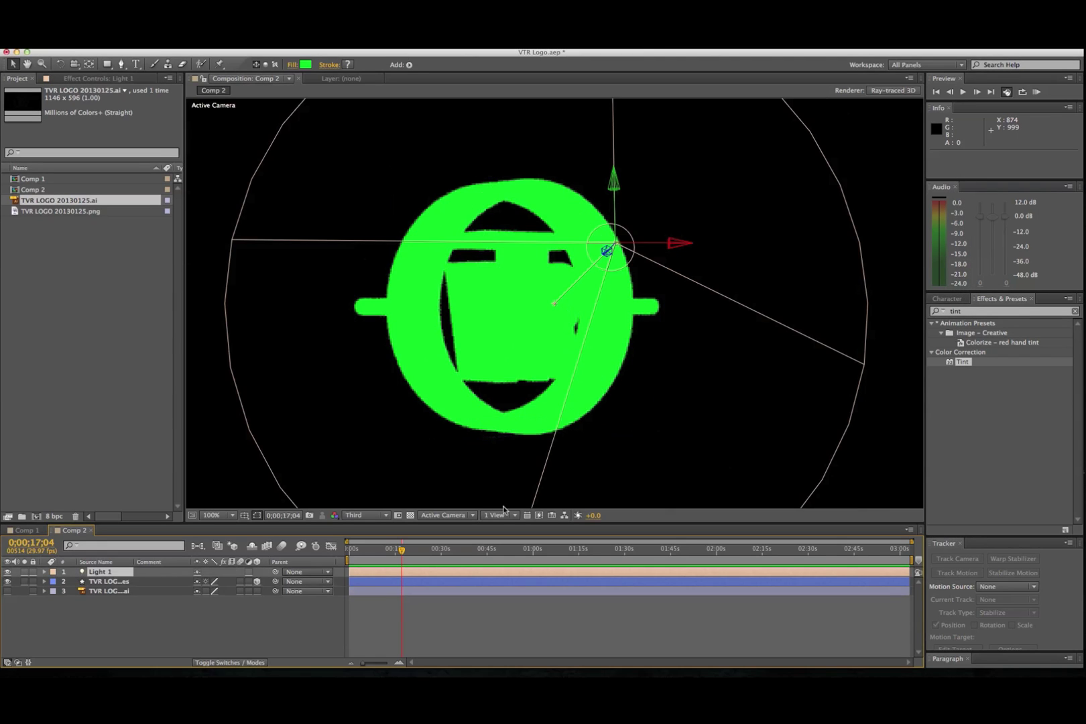
# Step: Move Light 1 beneath both logo layers in the stack and select it
pyautogui.moveTo(92, 572); pyautogui.dragTo(101, 609)
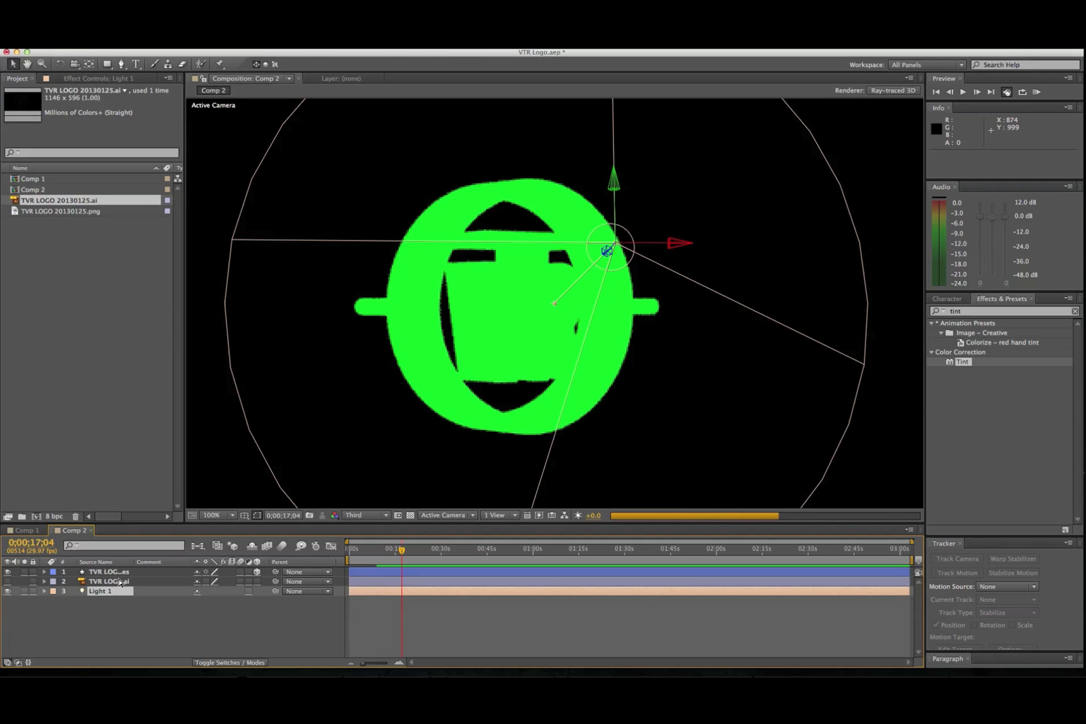
pyautogui.click(112, 593)
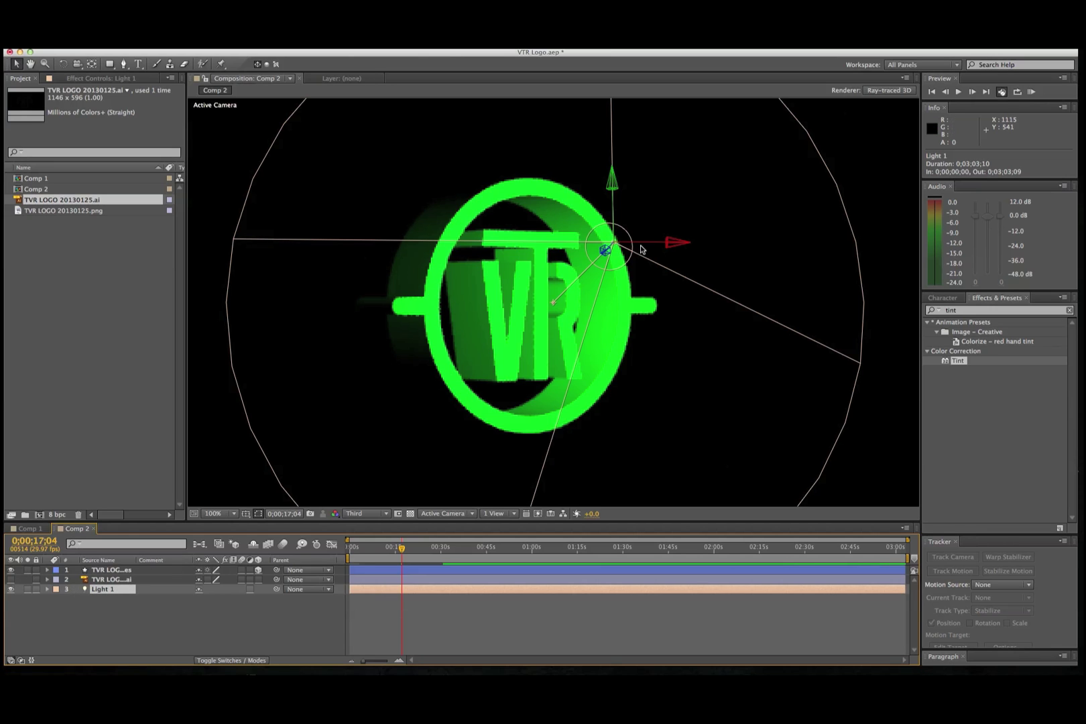
# Step: Nudge Light 1 right along X and aim its point of interest at the logo (946.2, 661.1, 8.8)
pyautogui.click(674, 245)
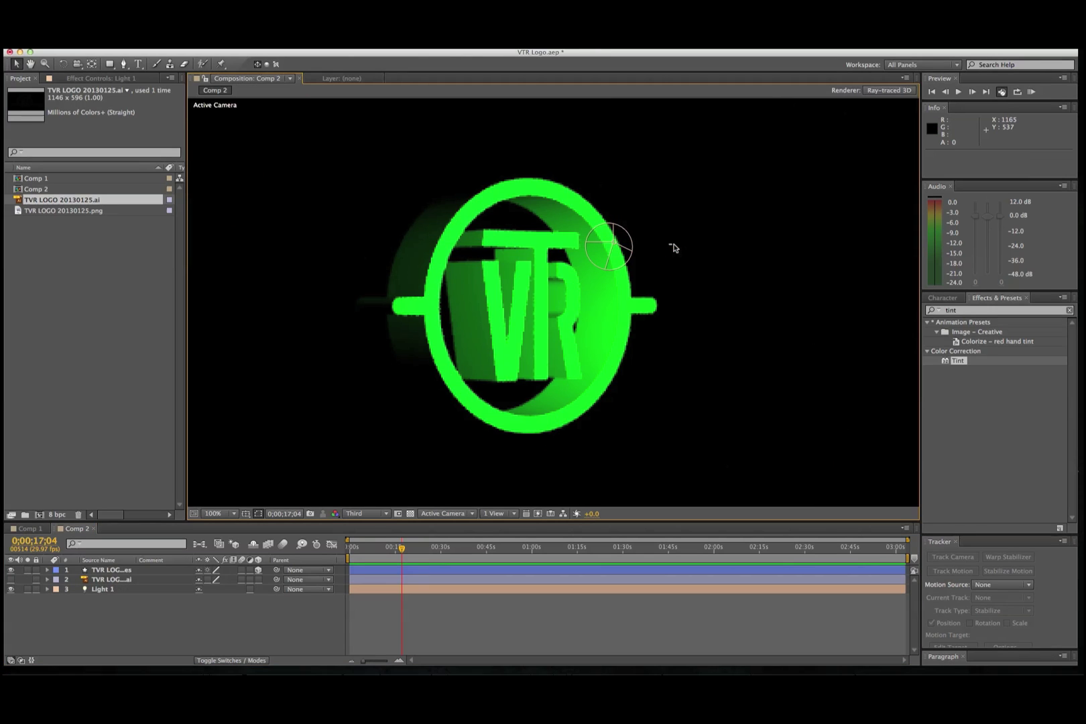
pyautogui.click(612, 240)
pyautogui.click(611, 242)
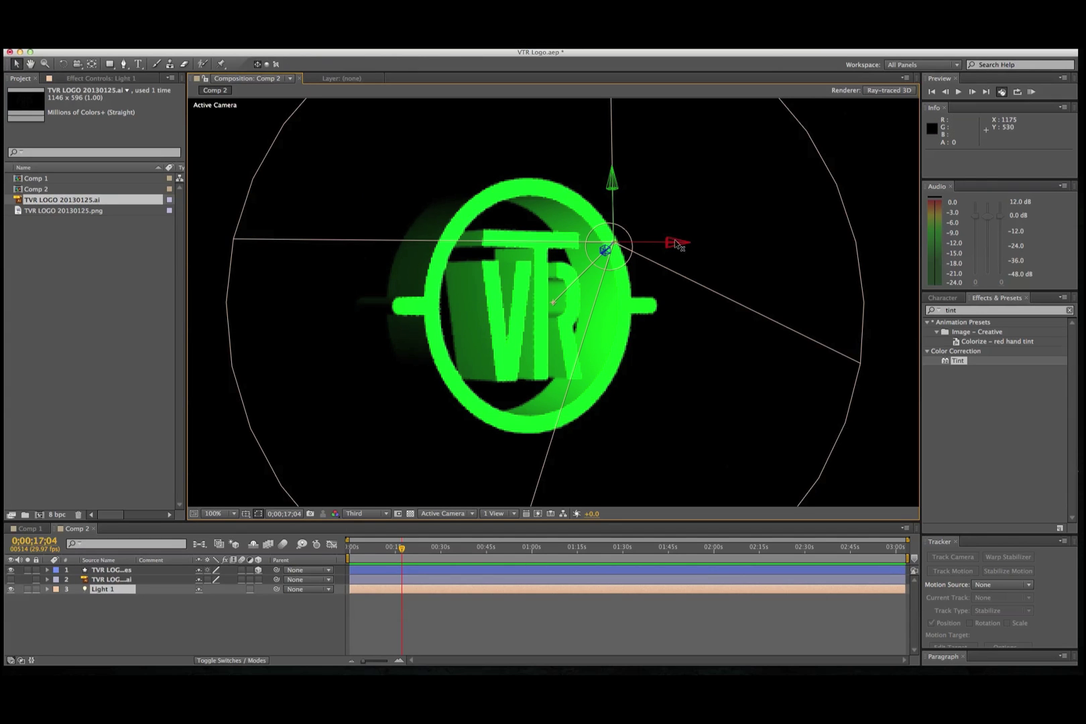
pyautogui.moveTo(676, 242); pyautogui.dragTo(717, 245)
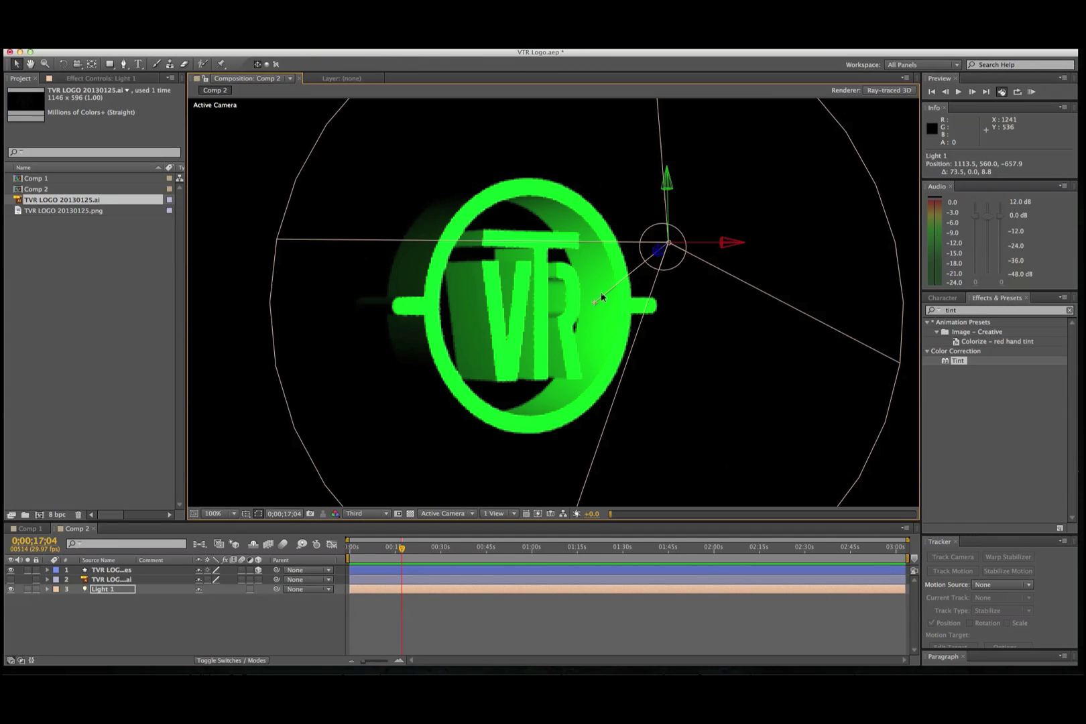
pyautogui.moveTo(594, 300); pyautogui.dragTo(545, 313)
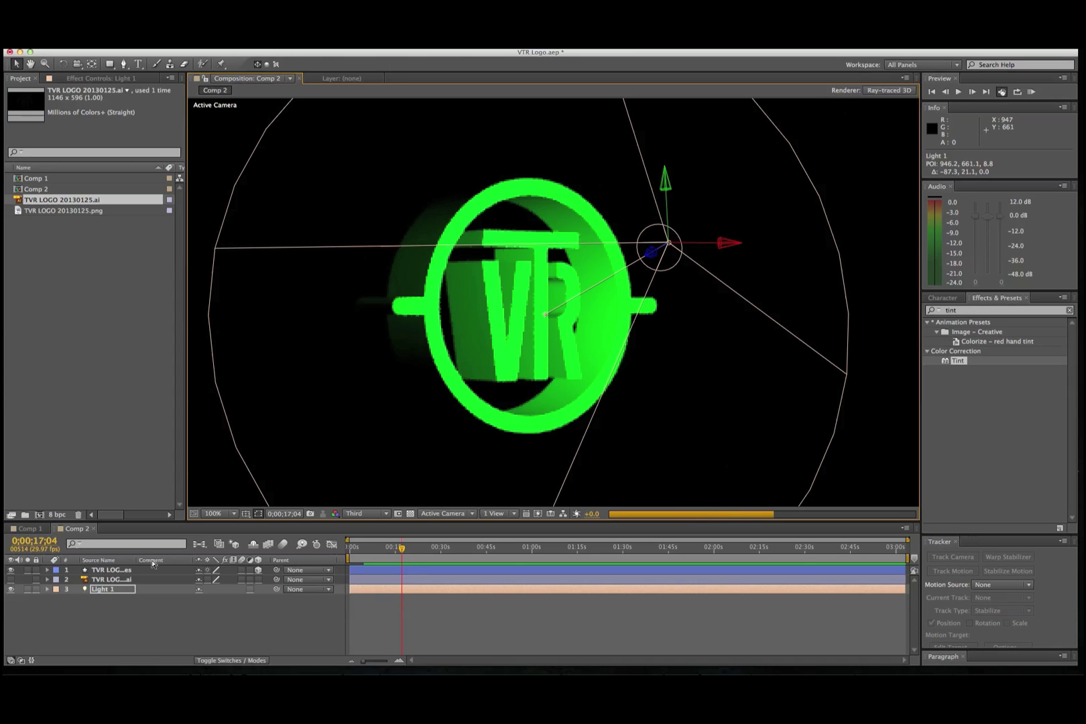
# Step: Expand Light 1's Transform properties in the timeline to show position and rotation
pyautogui.click(47, 589)
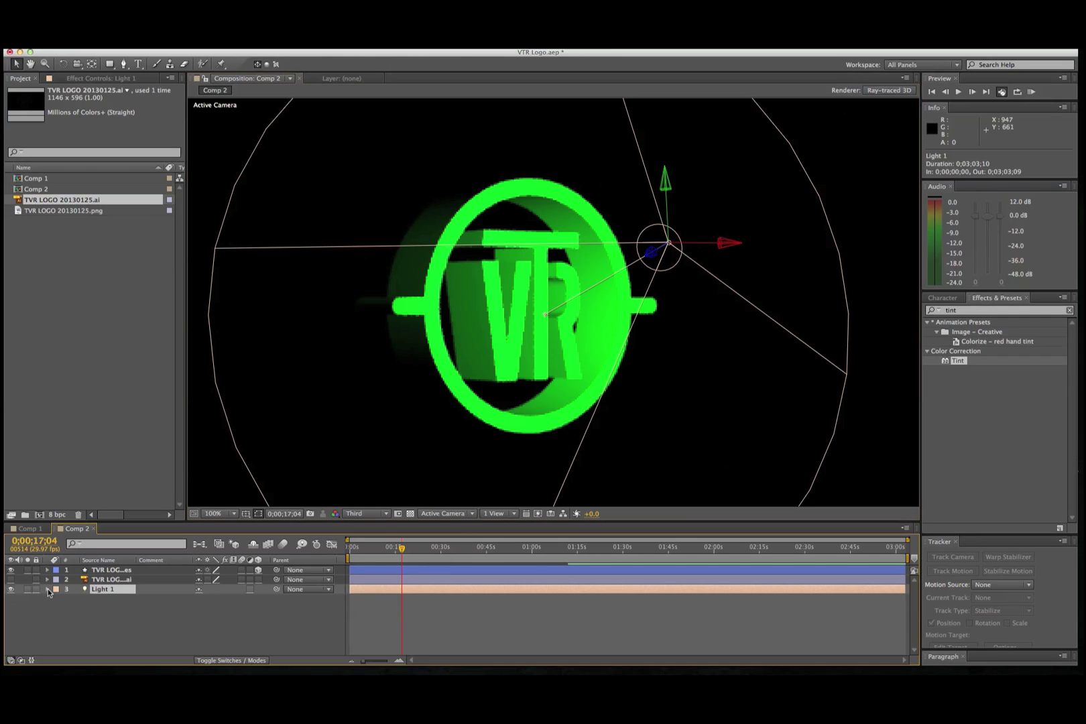
pyautogui.click(48, 588)
pyautogui.click(48, 588)
pyautogui.click(47, 589)
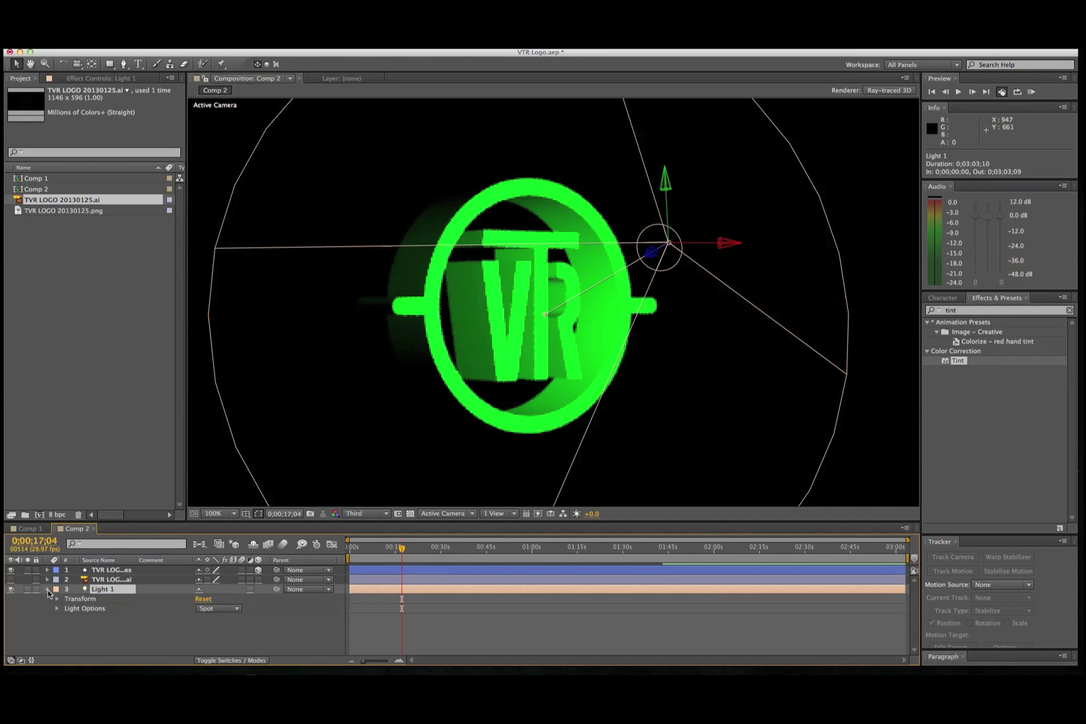
pyautogui.click(48, 590)
pyautogui.click(47, 590)
pyautogui.click(57, 599)
pyautogui.scroll(-1, 121, 620)
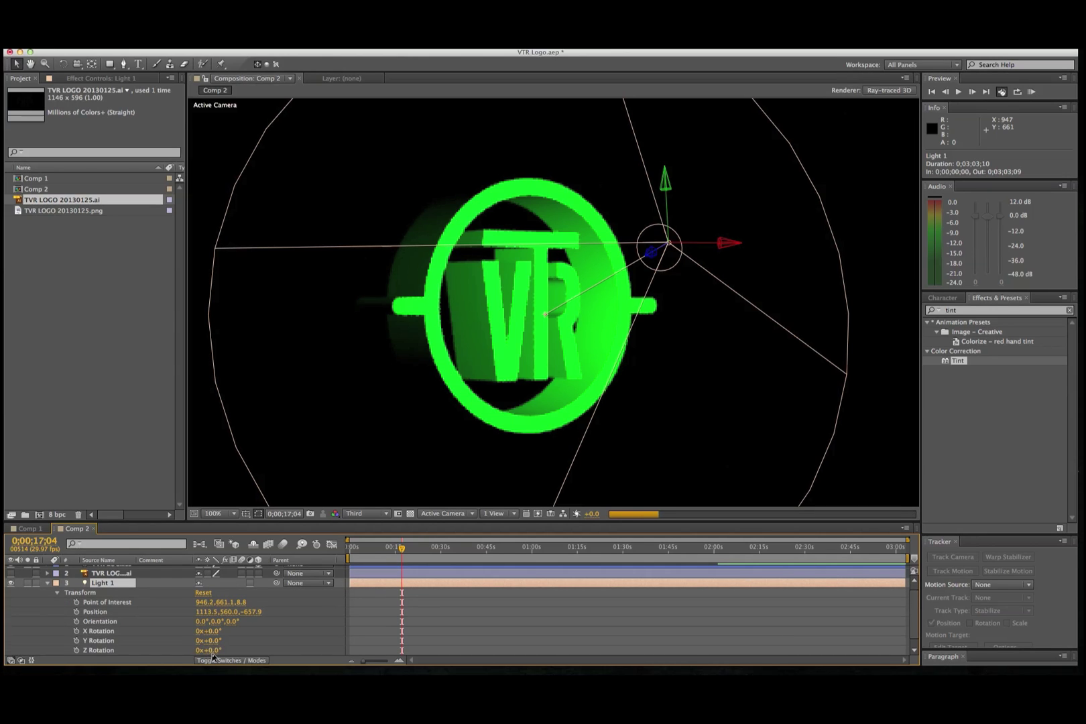
# Step: Tilt Light 1 on Z (+11°), Y and X, and move it back to 1113.5, 562.0, -1072.9
pyautogui.moveTo(212, 650)
pyautogui.mouseDown()
pyautogui.moveTo(232, 650)
pyautogui.moveTo(216, 649)
pyautogui.mouseUp()
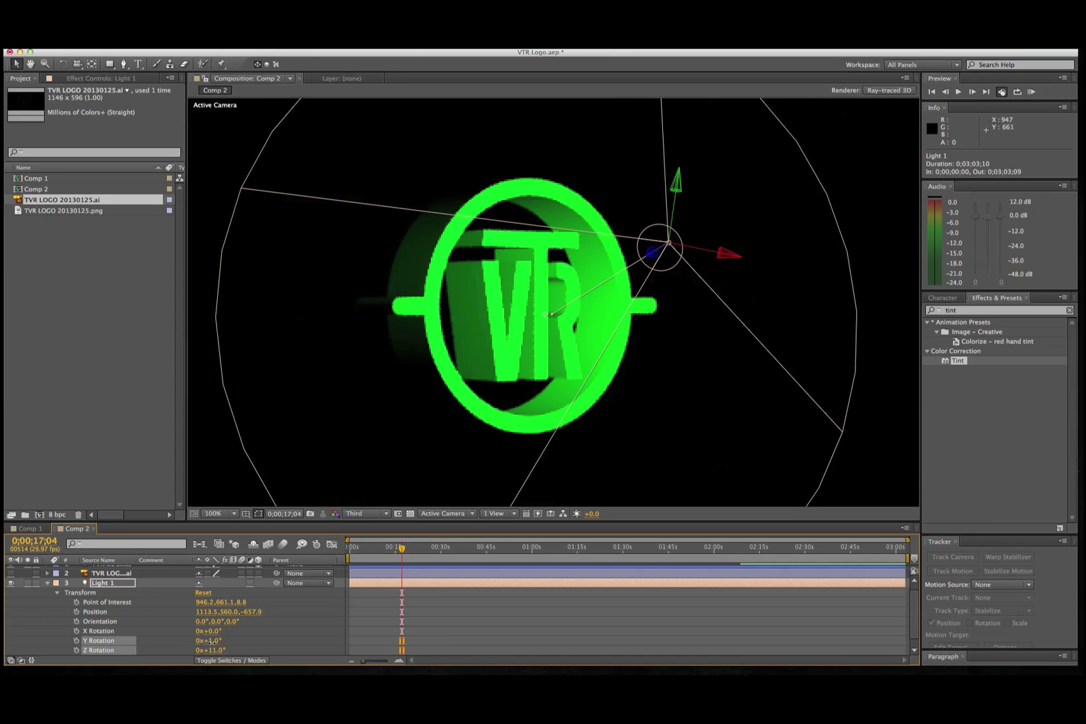
pyautogui.moveTo(212, 641); pyautogui.dragTo(208, 631)
pyautogui.click(176, 630)
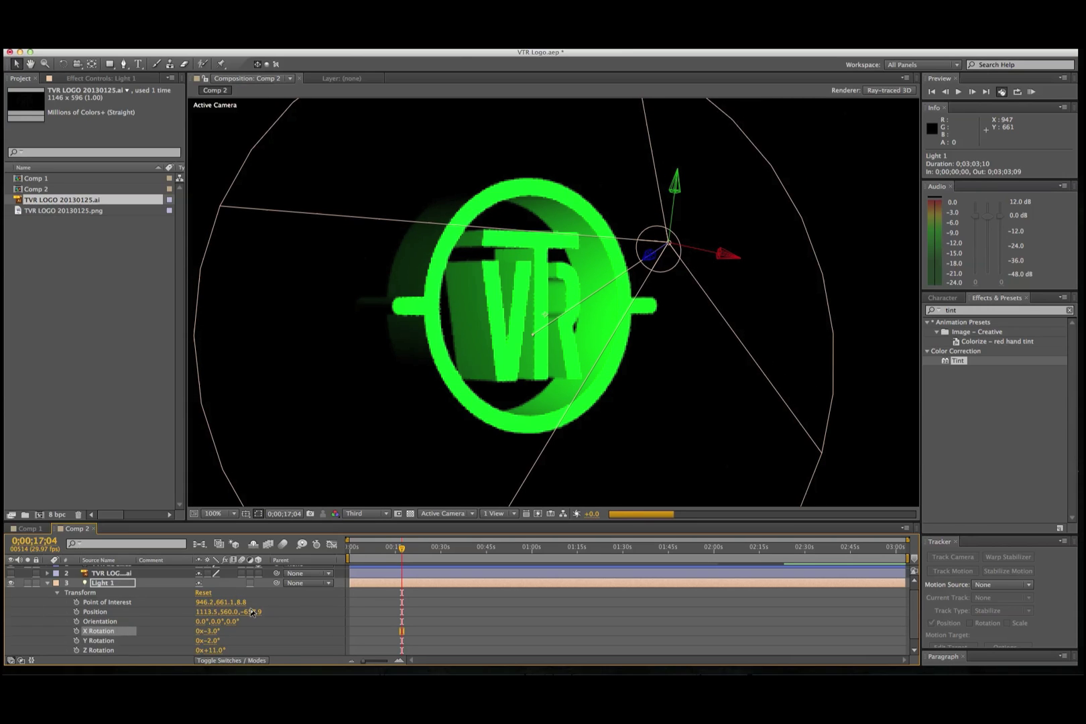
pyautogui.moveTo(225, 612); pyautogui.dragTo(12, 608)
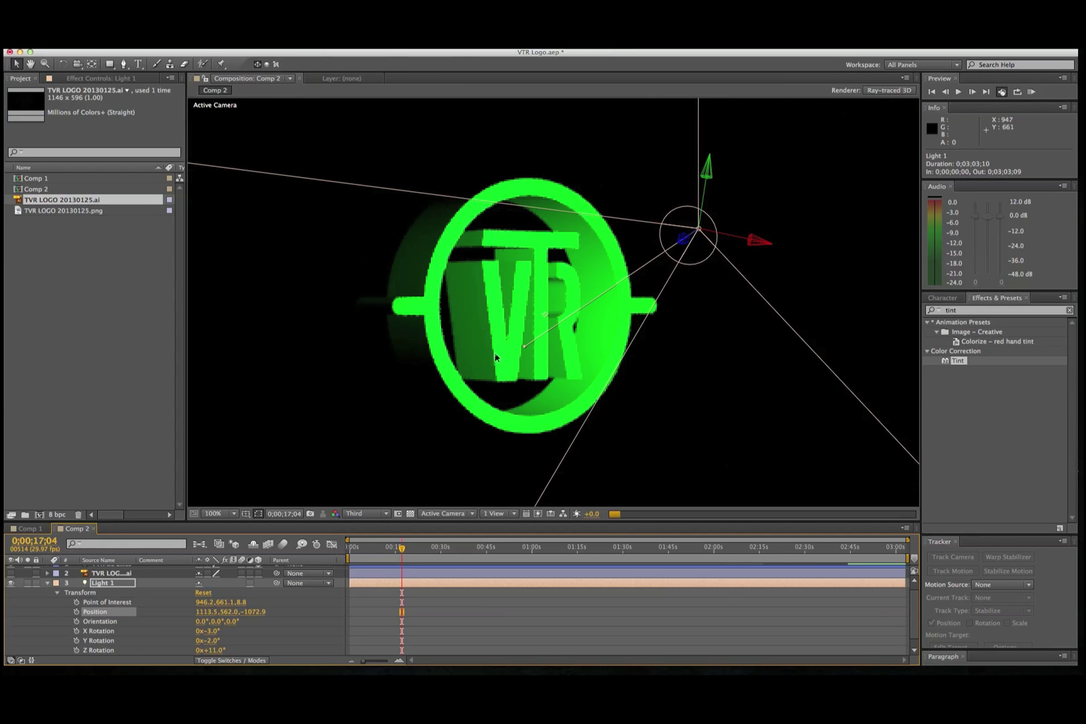
pyautogui.click(540, 317)
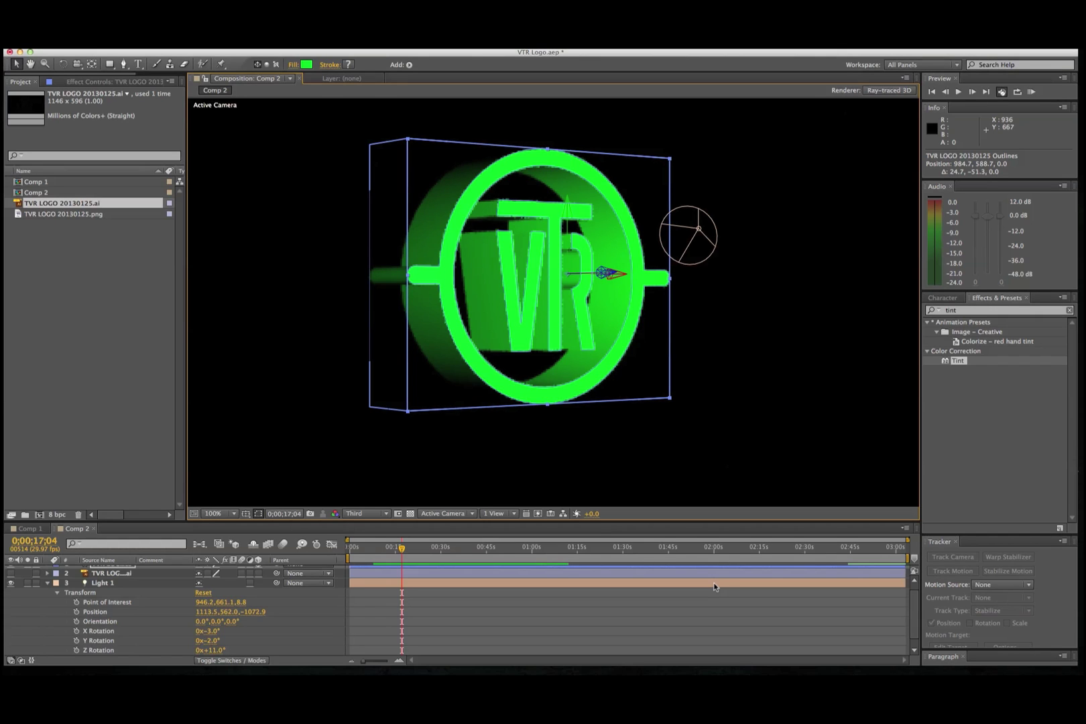
pyautogui.scroll(1, 661, 558)
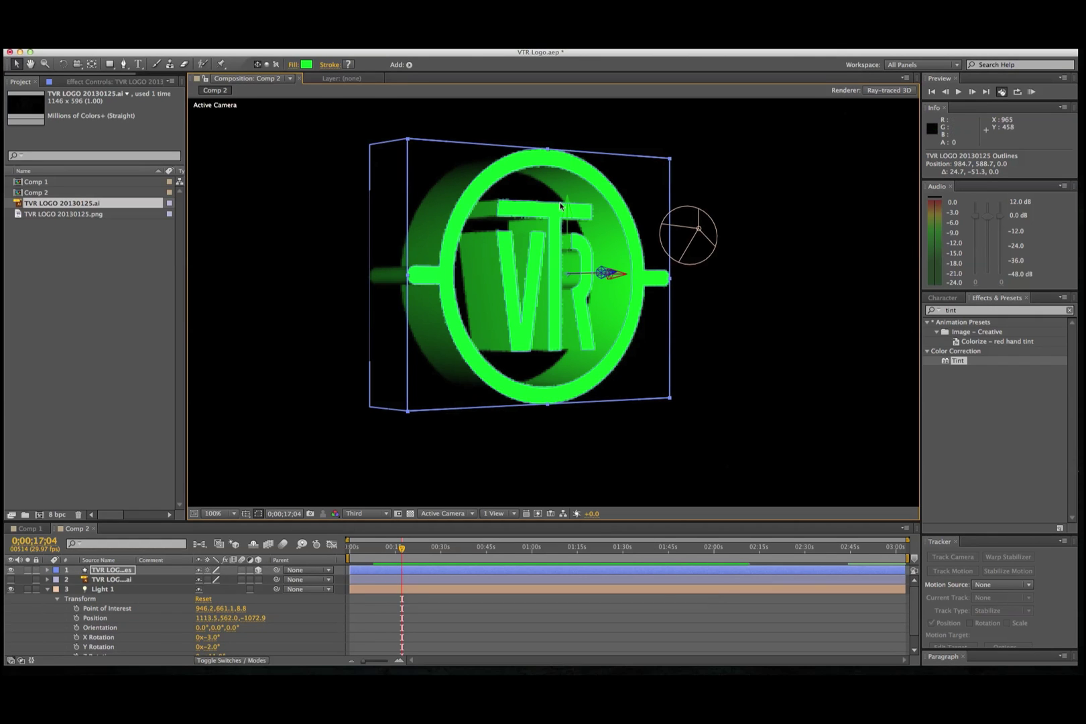
pyautogui.click(105, 571)
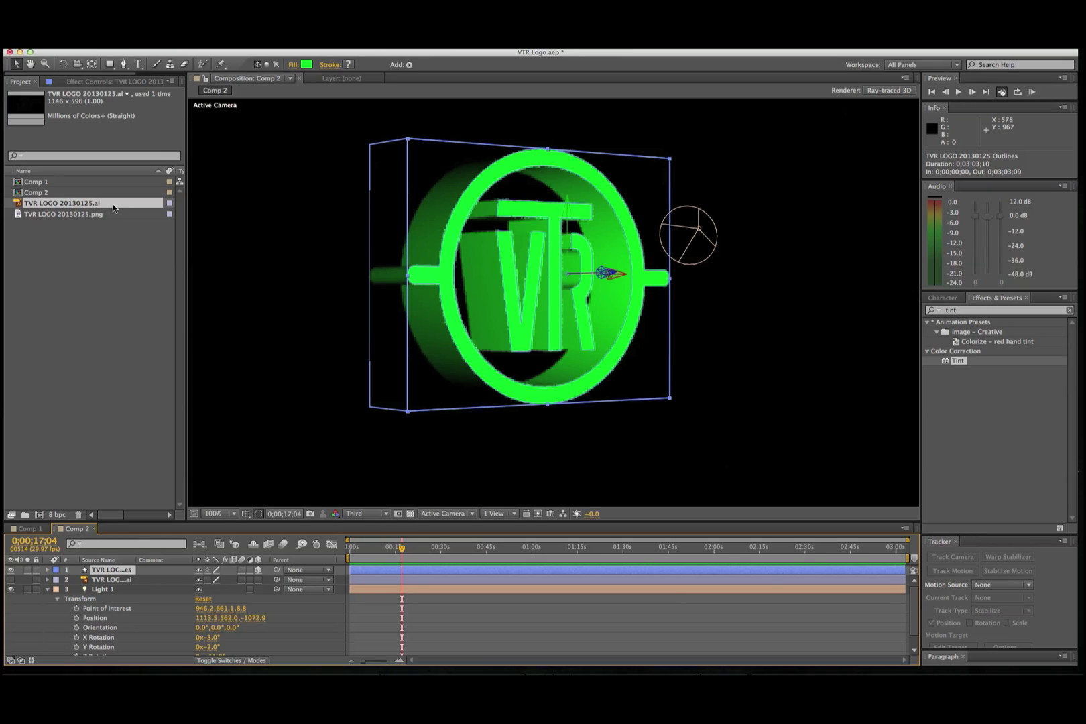
pyautogui.click(103, 580)
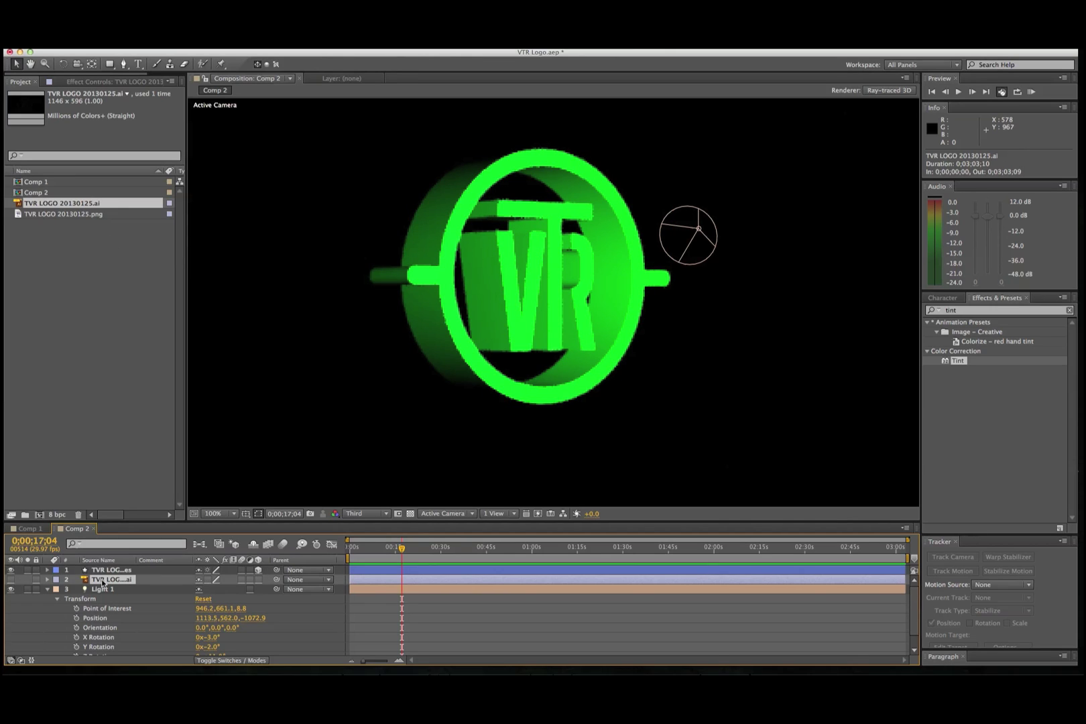
# Step: Dismiss the Layer menu and bring up the viewer's Resolution choices, currently at Third
pyautogui.click(218, 48)
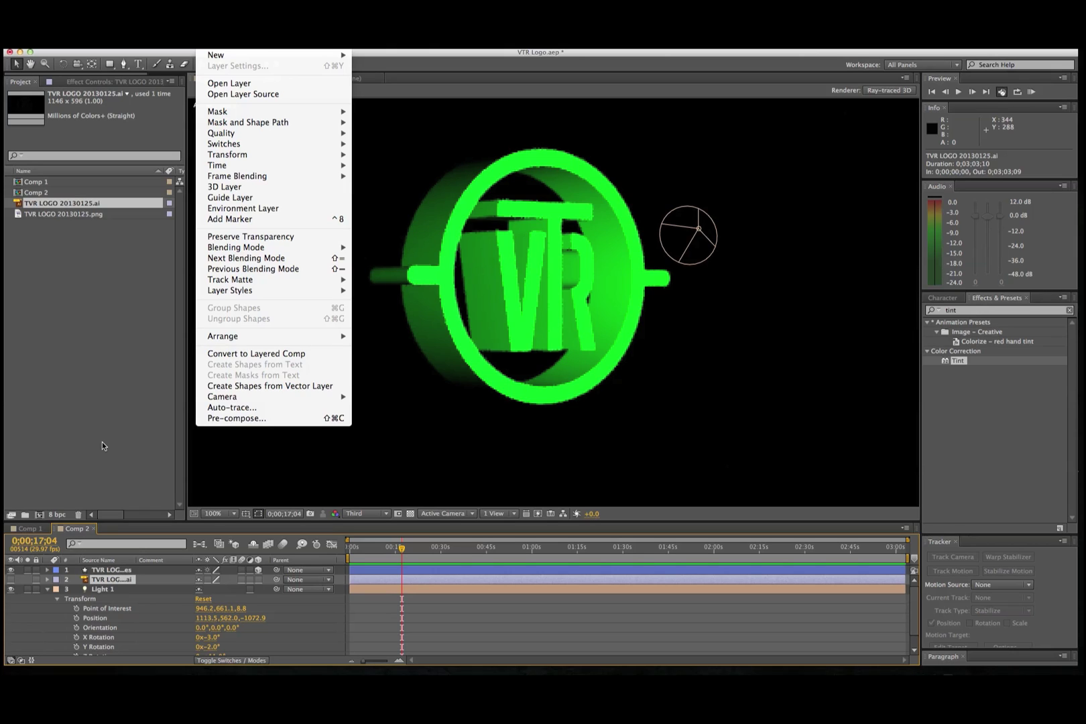
pyautogui.click(117, 570)
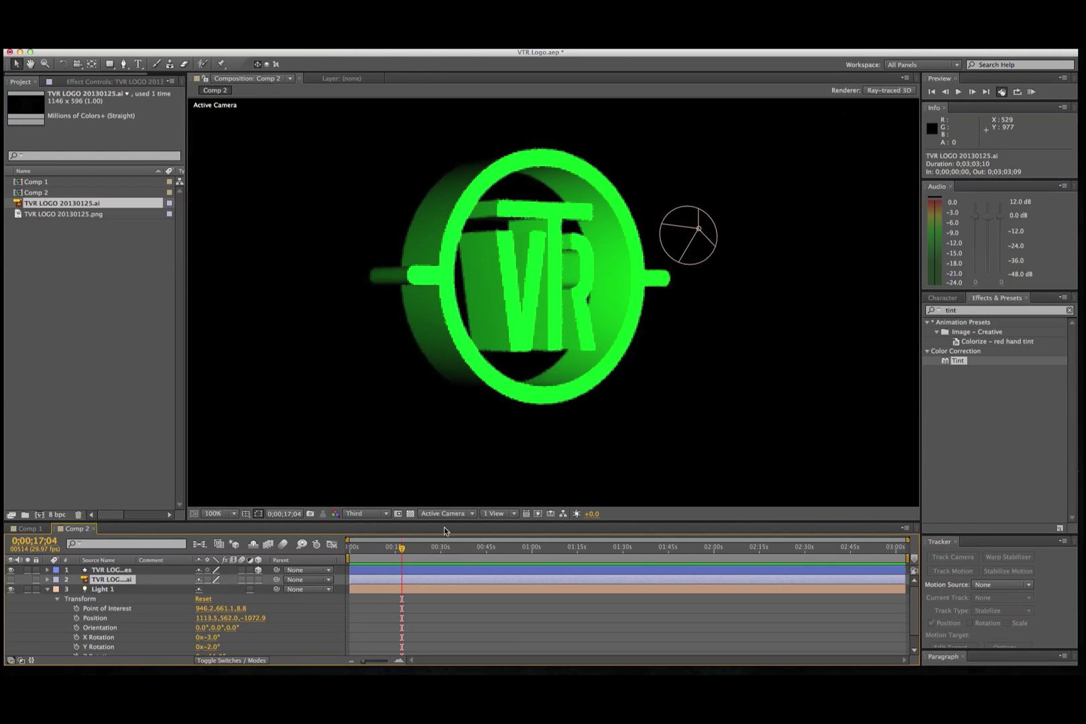
pyautogui.click(386, 513)
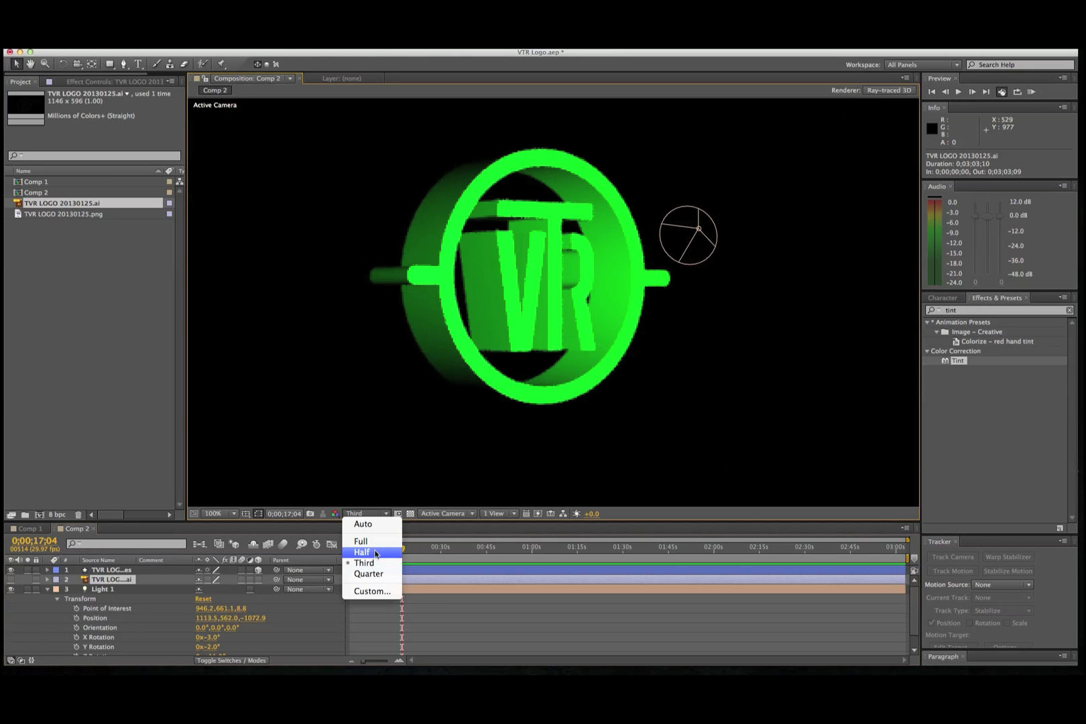
# Step: Set the Composition viewer's resolution to Full
pyautogui.click(372, 541)
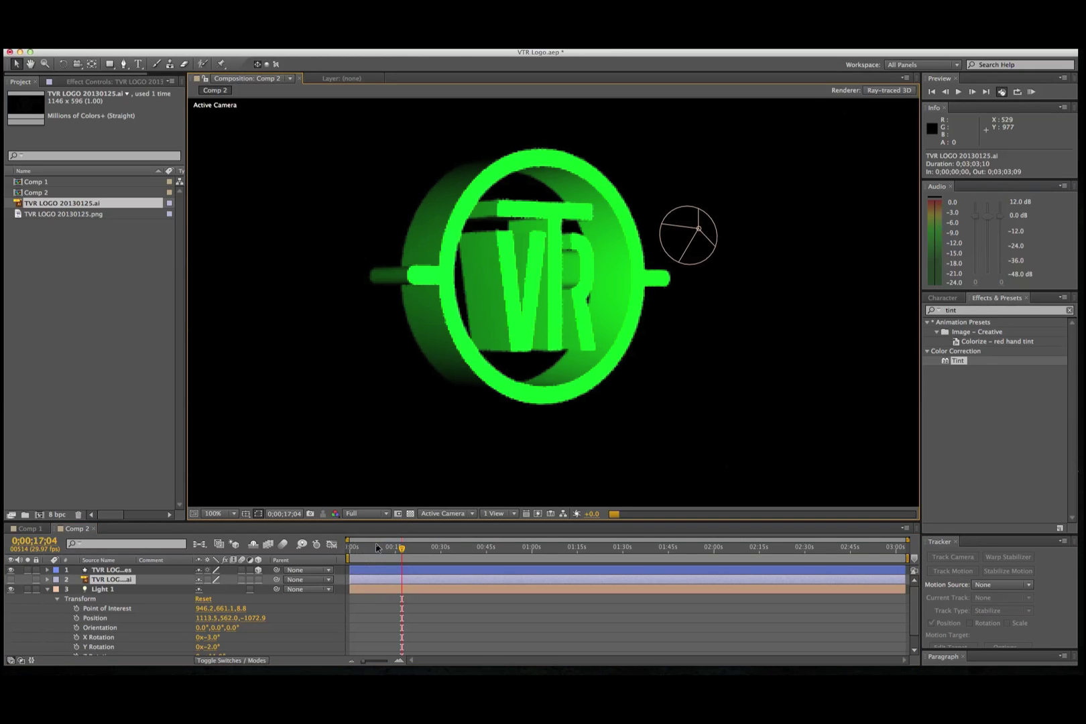